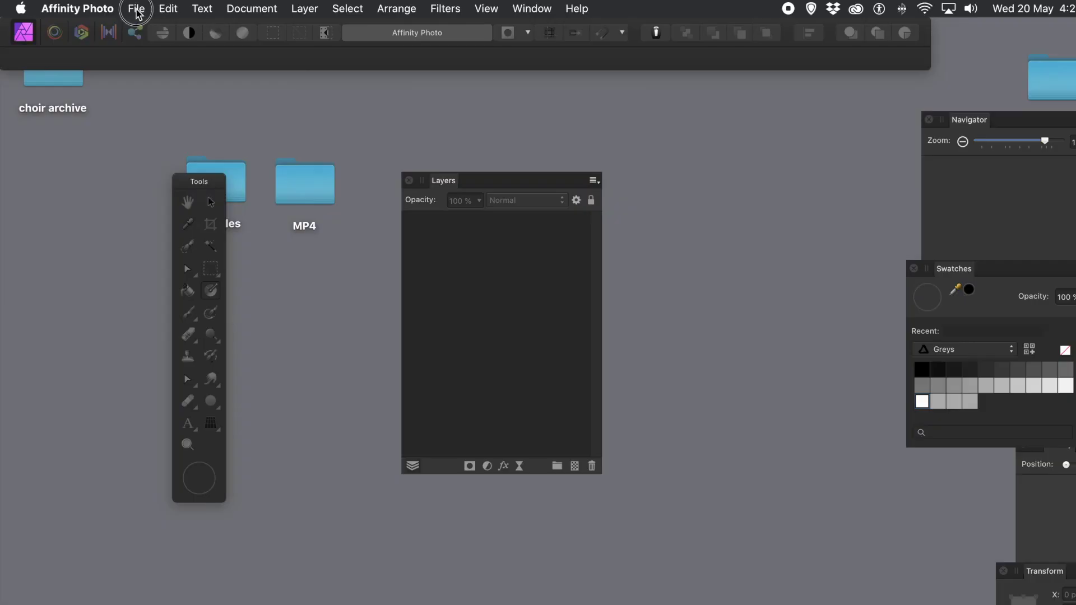
Create a new 1000 × 1000 px document with a transparent background.
{"action": "left_click", "coordinate": [136, 8]}
{"action": "left_click", "coordinate": [138, 27]}
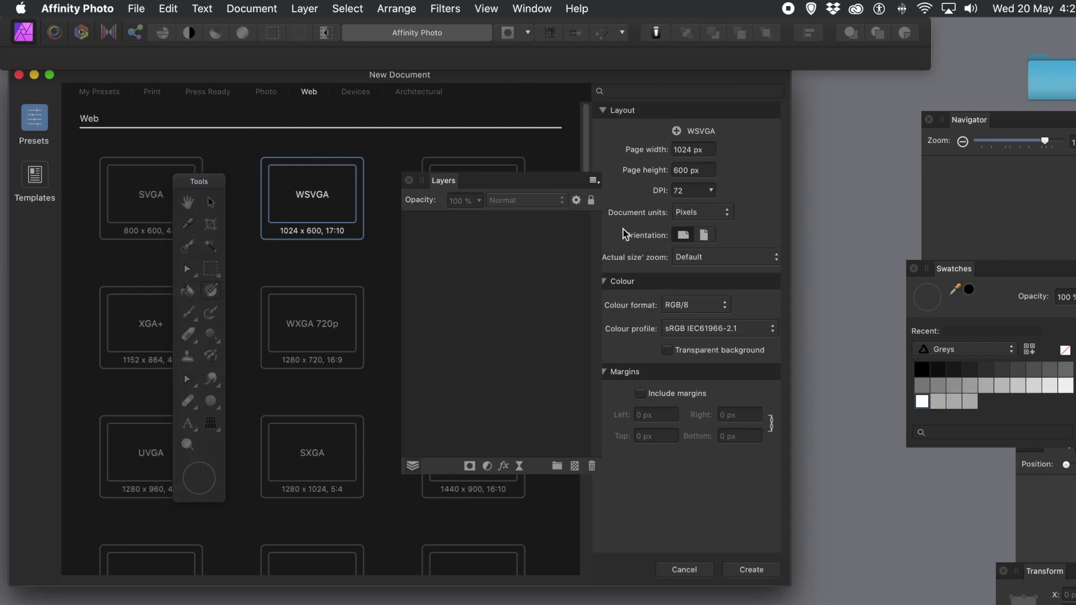
{"action": "left_click", "coordinate": [706, 152]}
{"action": "type", "text": "1000"}
{"action": "key", "text": "Tab"}
{"action": "type", "text": "1"}
{"action": "key", "text": "Tab"}
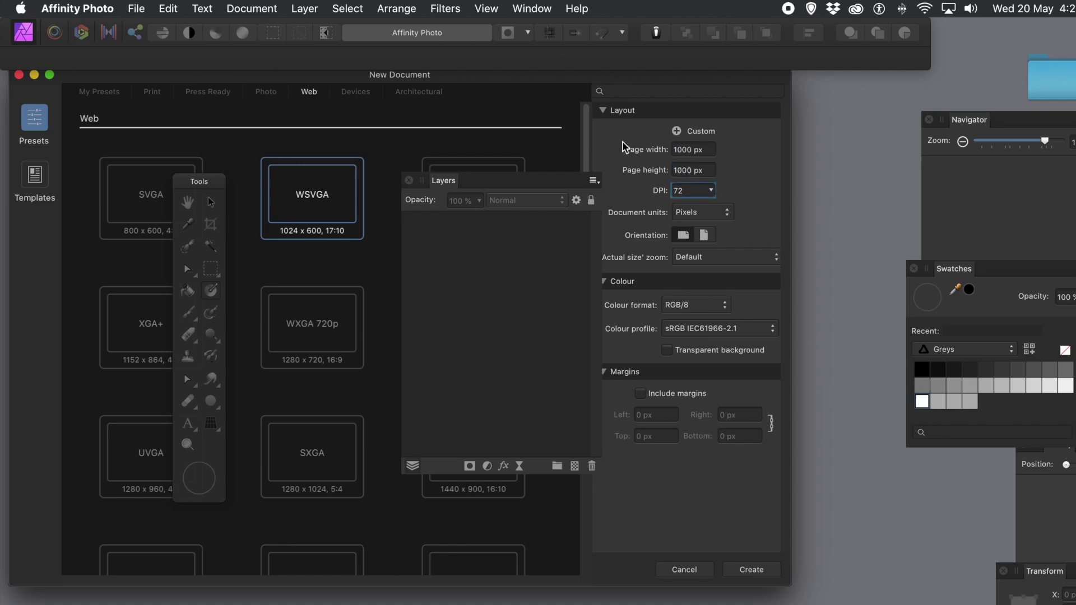
{"action": "left_click", "coordinate": [669, 352]}
{"action": "left_click", "coordinate": [751, 570]}
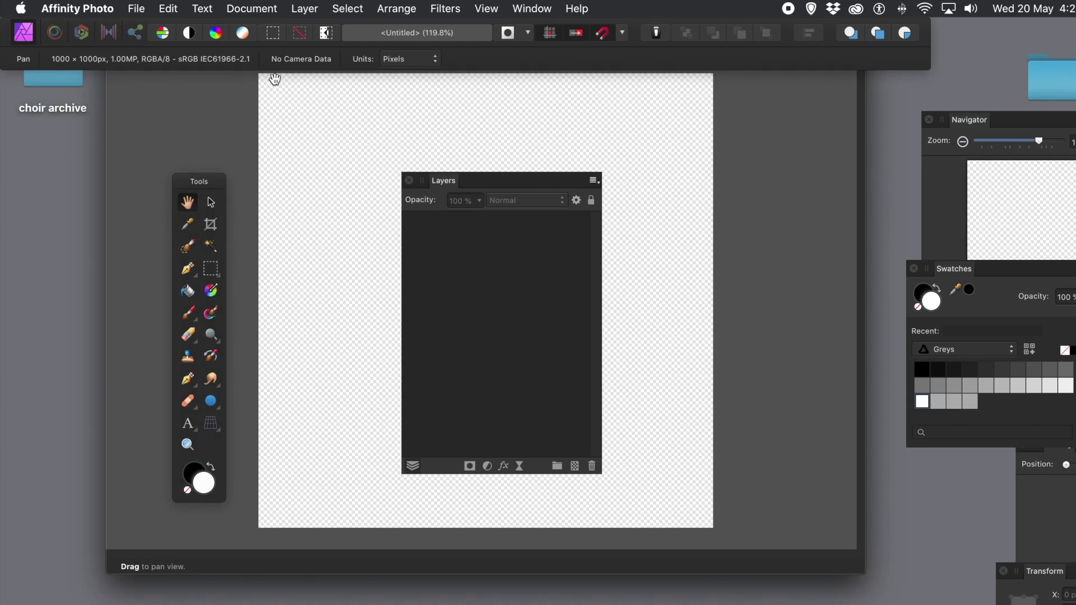
Pan the canvas, widen the document window and move the Layers and Tools panels aside.
{"action": "left_click_drag", "start_coordinate": [275, 78], "coordinate": [139, 101]}
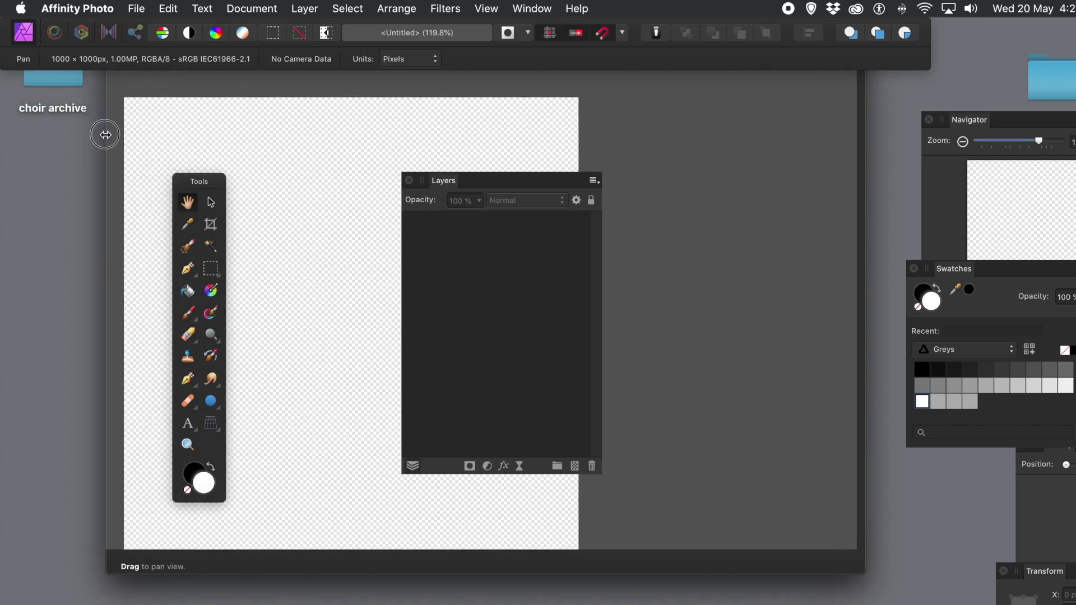
{"action": "left_click_drag", "start_coordinate": [106, 135], "coordinate": [24, 135]}
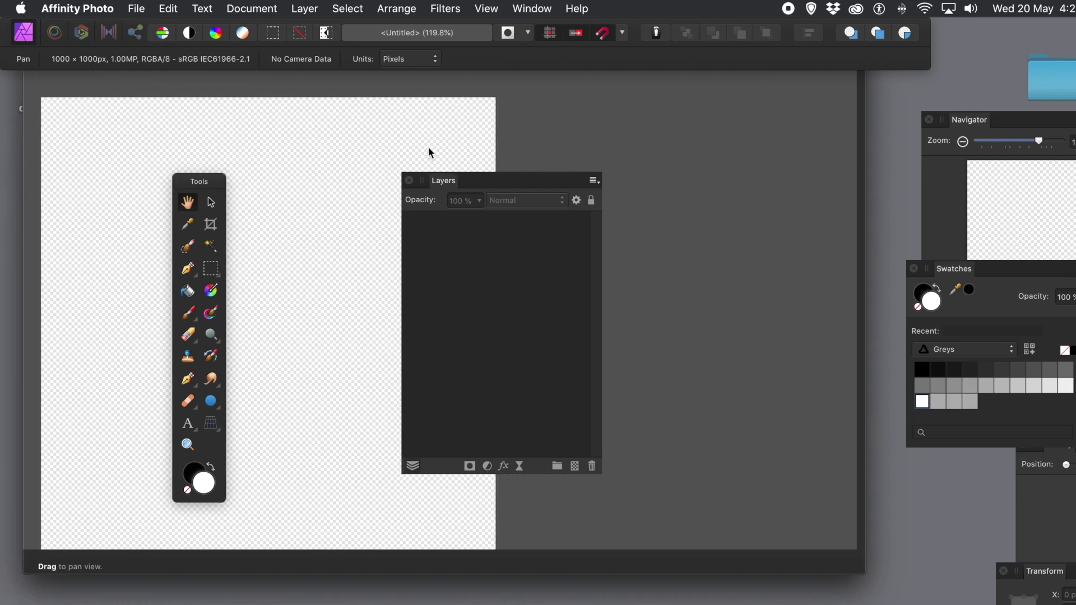
{"action": "left_click_drag", "start_coordinate": [445, 183], "coordinate": [456, 138]}
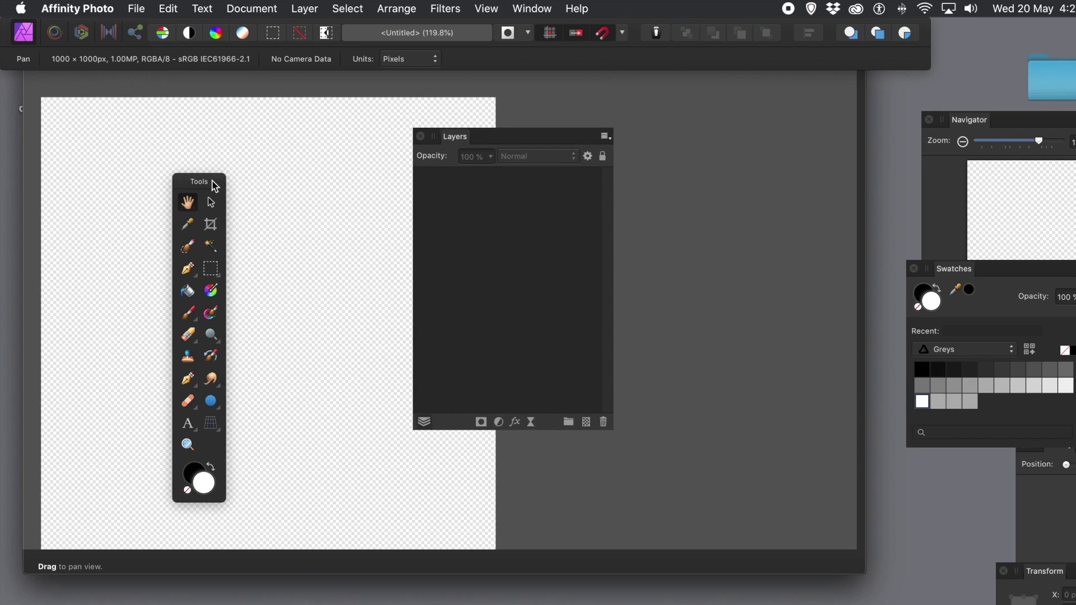
{"action": "left_click_drag", "start_coordinate": [214, 185], "coordinate": [461, 415]}
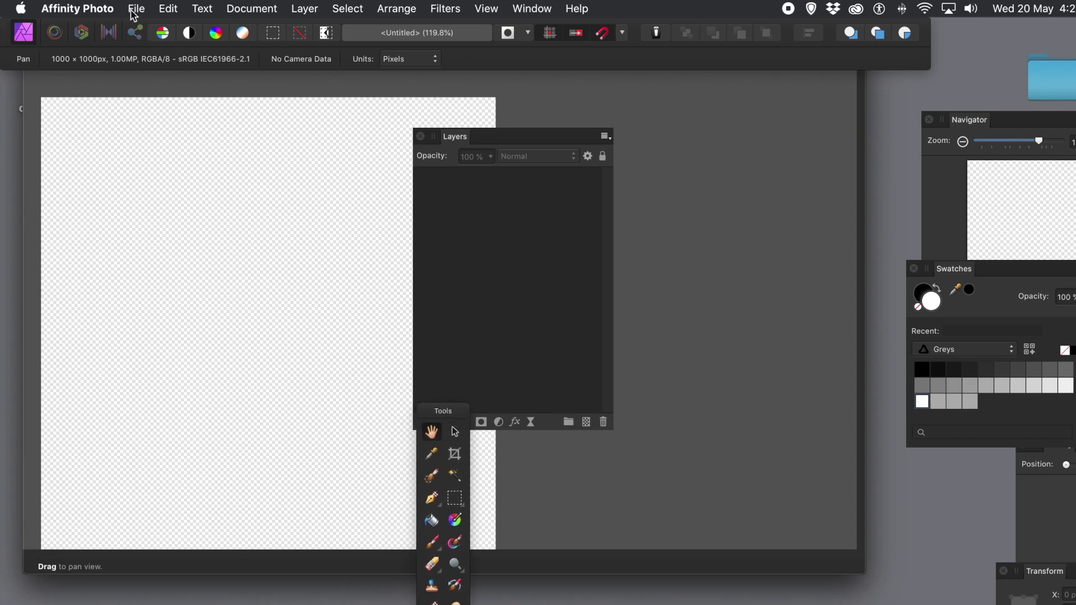
{"action": "left_click", "coordinate": [487, 9]}
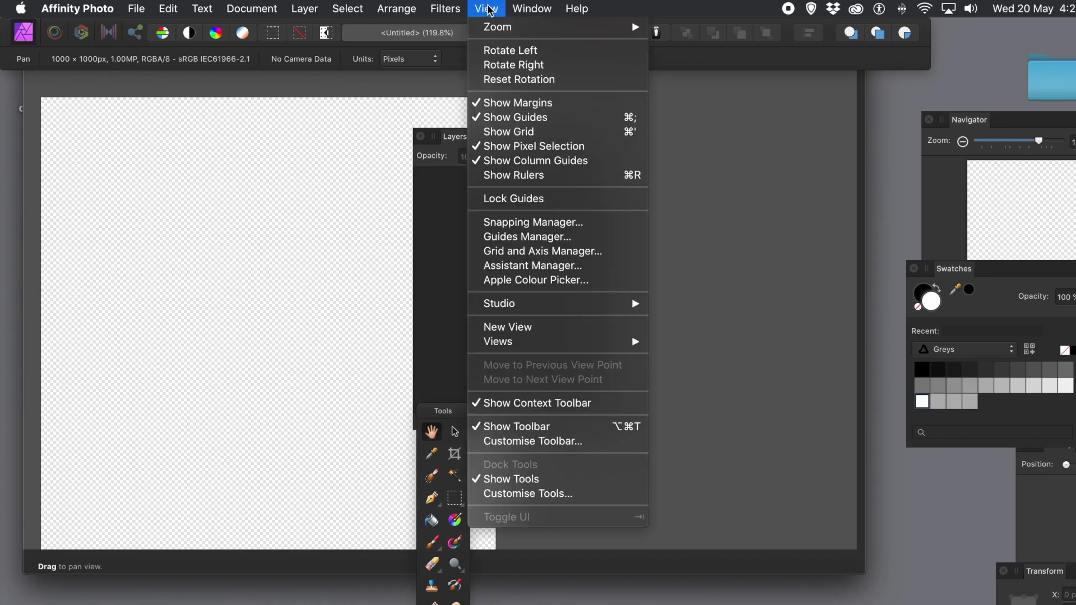
{"action": "left_click", "coordinate": [538, 224]}
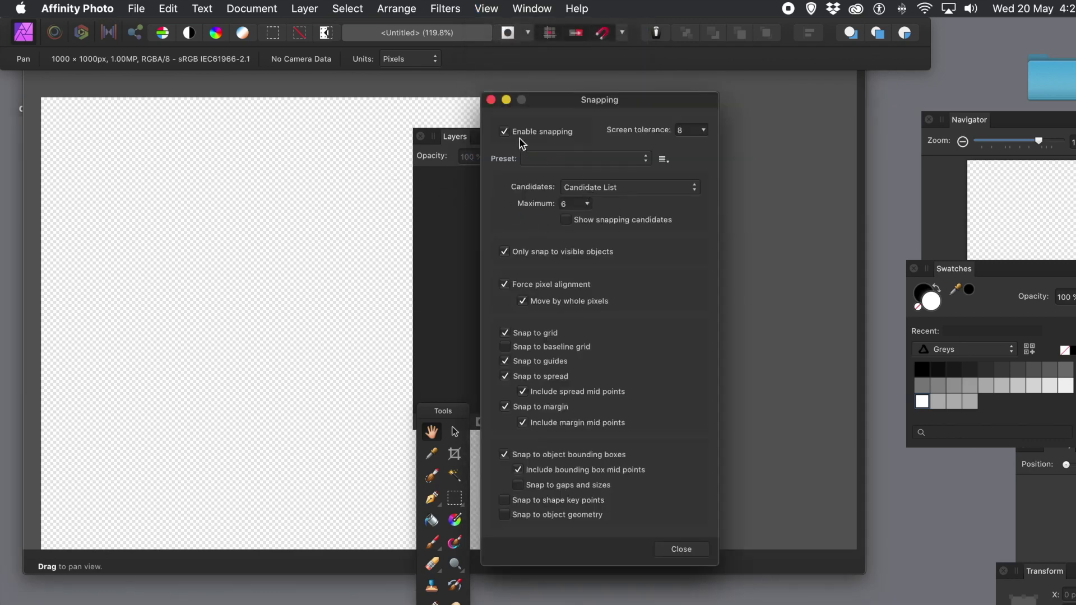
{"action": "left_click_drag", "start_coordinate": [547, 103], "coordinate": [442, 91]}
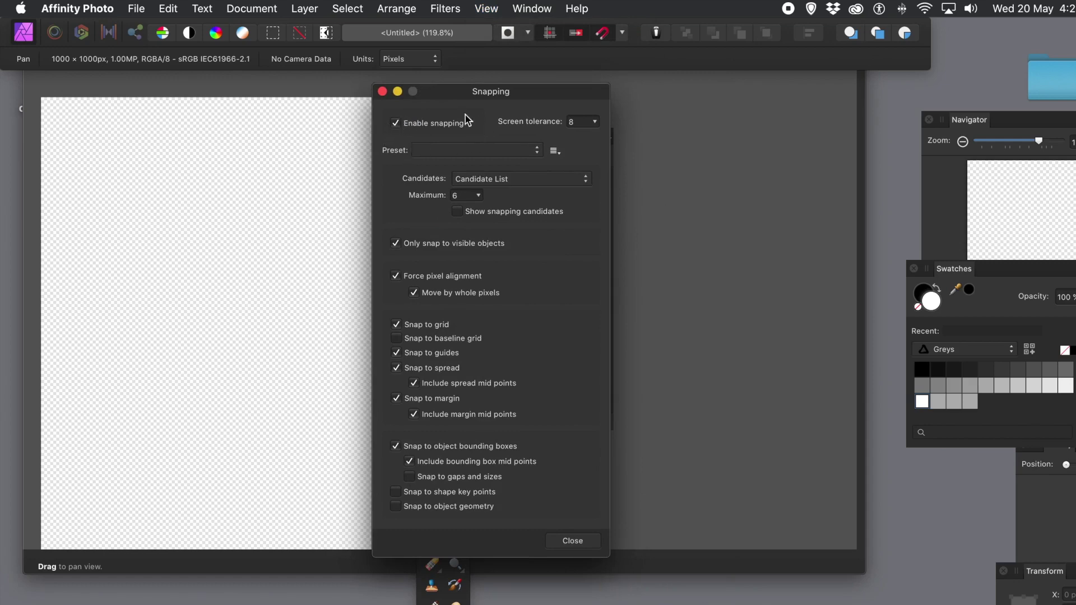
{"action": "left_click", "coordinate": [583, 546]}
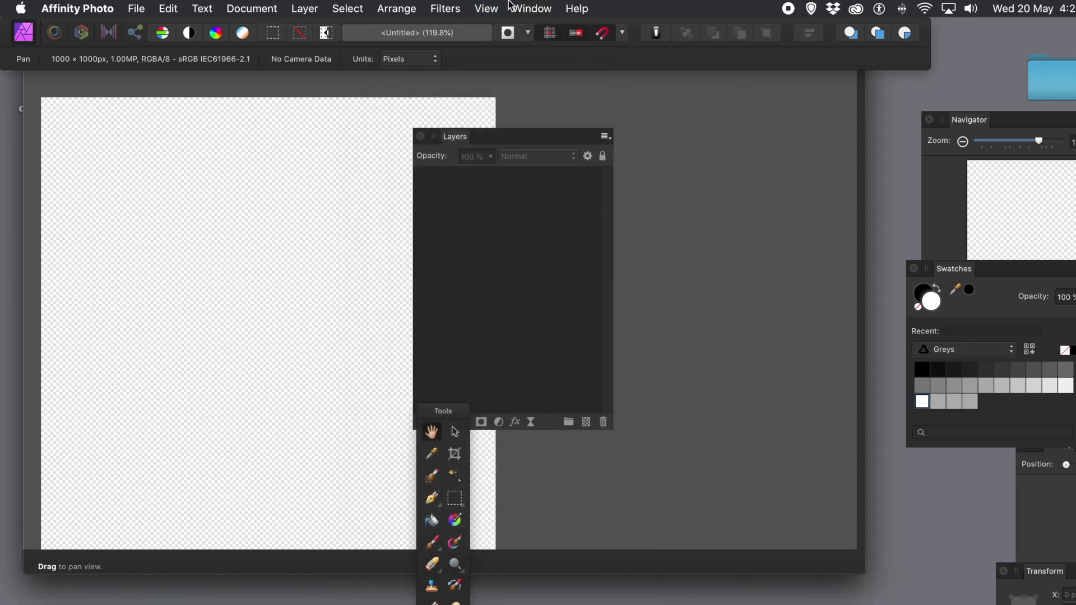
In Grid and Axis Manager, show a Basic grid with 100 px spacing.
{"action": "left_click", "coordinate": [486, 9]}
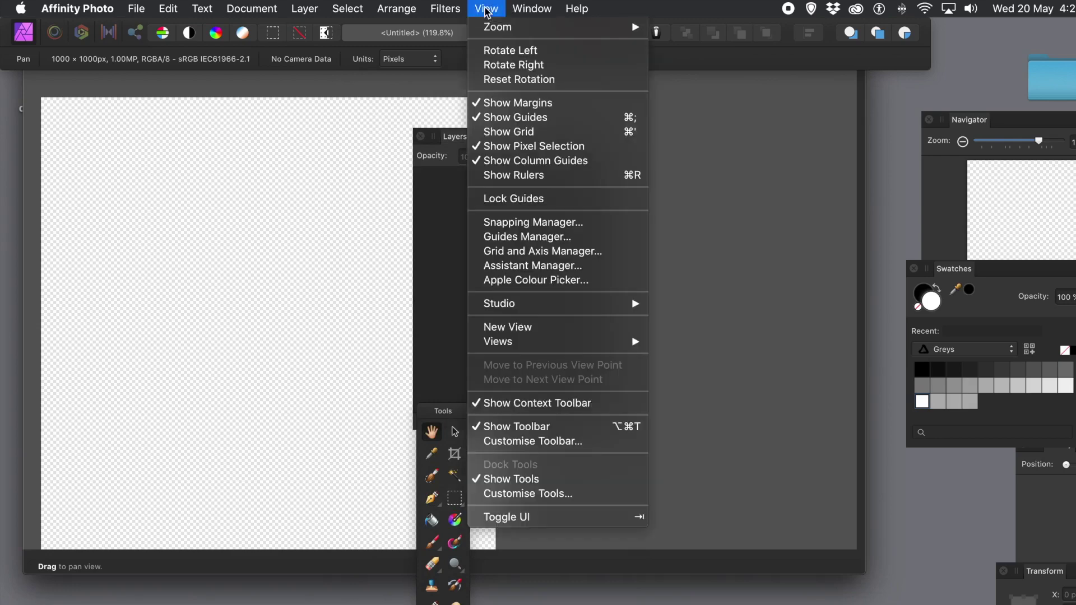
{"action": "left_click", "coordinate": [500, 252]}
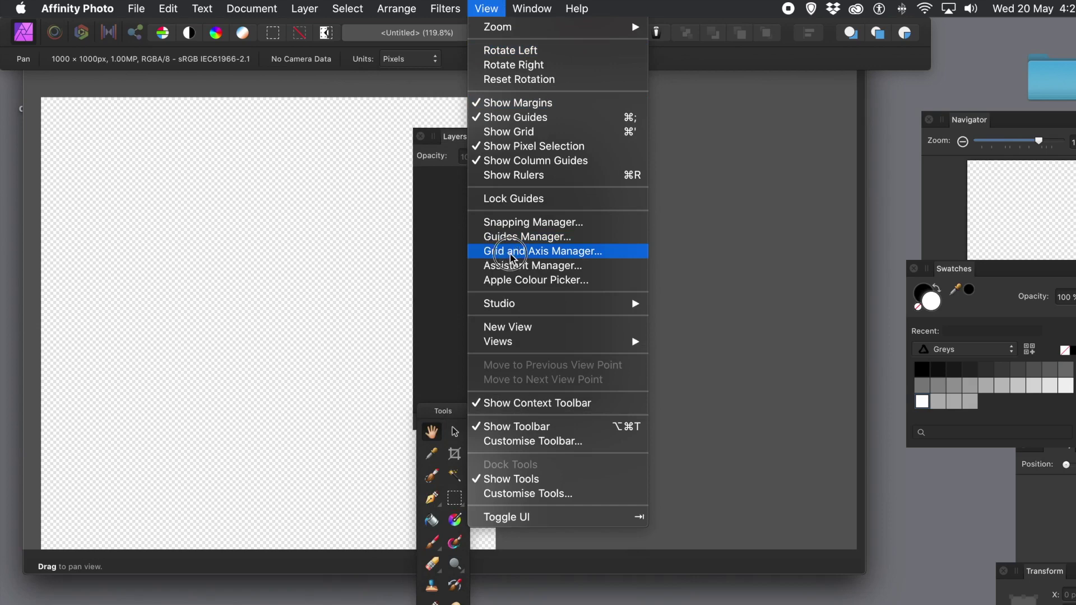
{"action": "left_click", "coordinate": [510, 257]}
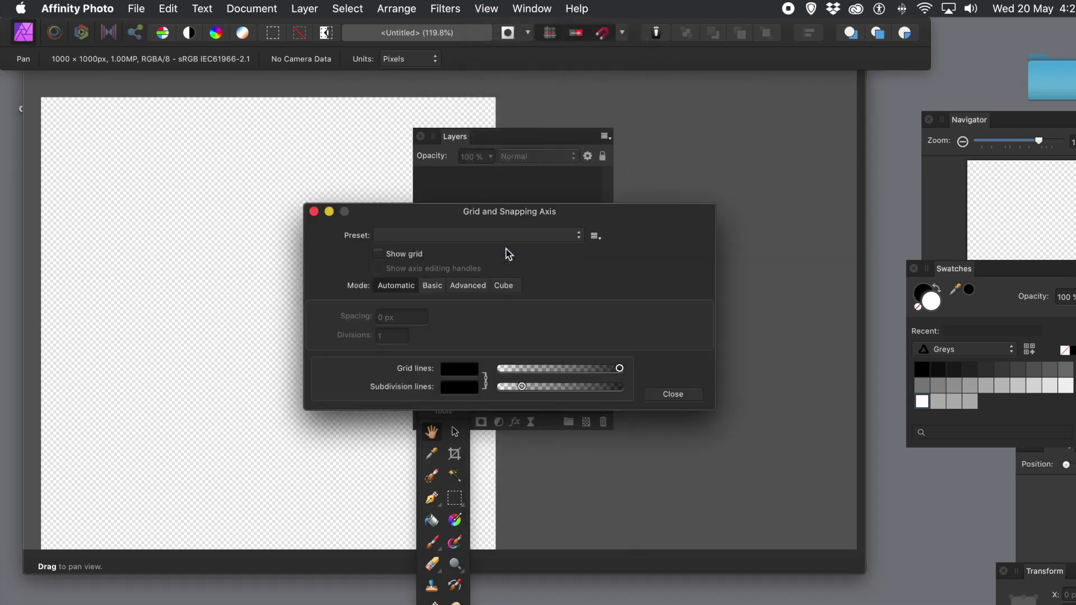
{"action": "left_click_drag", "start_coordinate": [443, 210], "coordinate": [428, 144]}
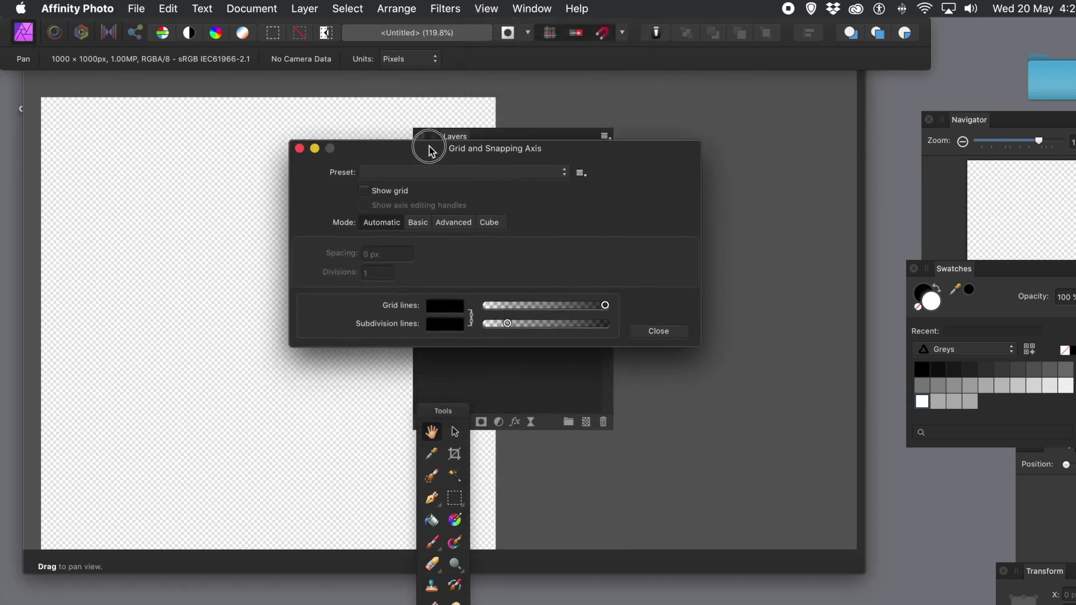
{"action": "left_click", "coordinate": [419, 222]}
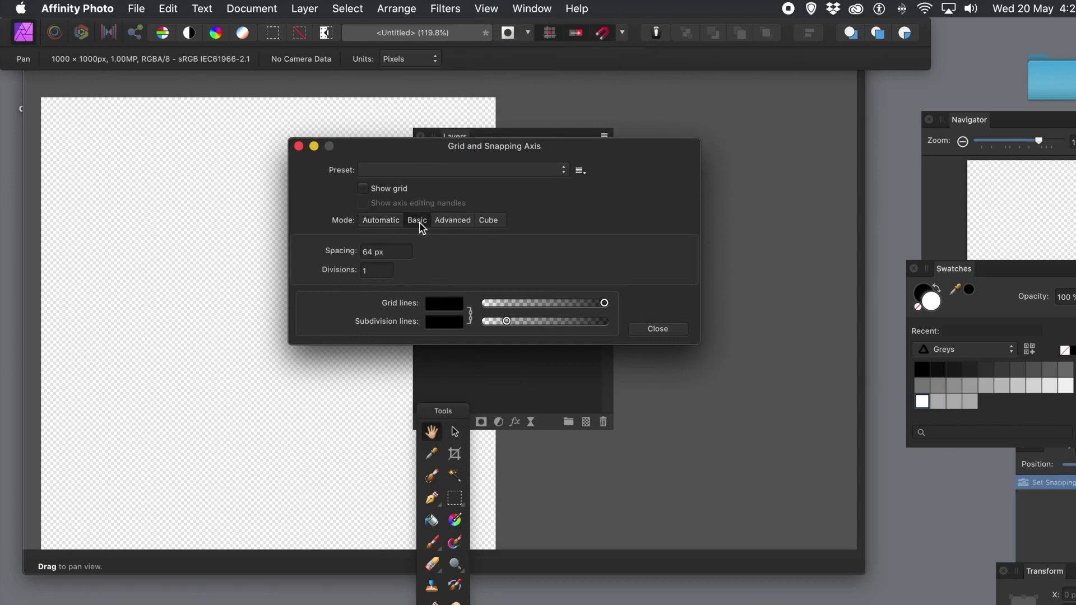
{"action": "left_click", "coordinate": [392, 251]}
{"action": "left_click_drag", "start_coordinate": [392, 251], "coordinate": [343, 245]}
{"action": "type", "text": "100"}
{"action": "key", "text": "Tab"}
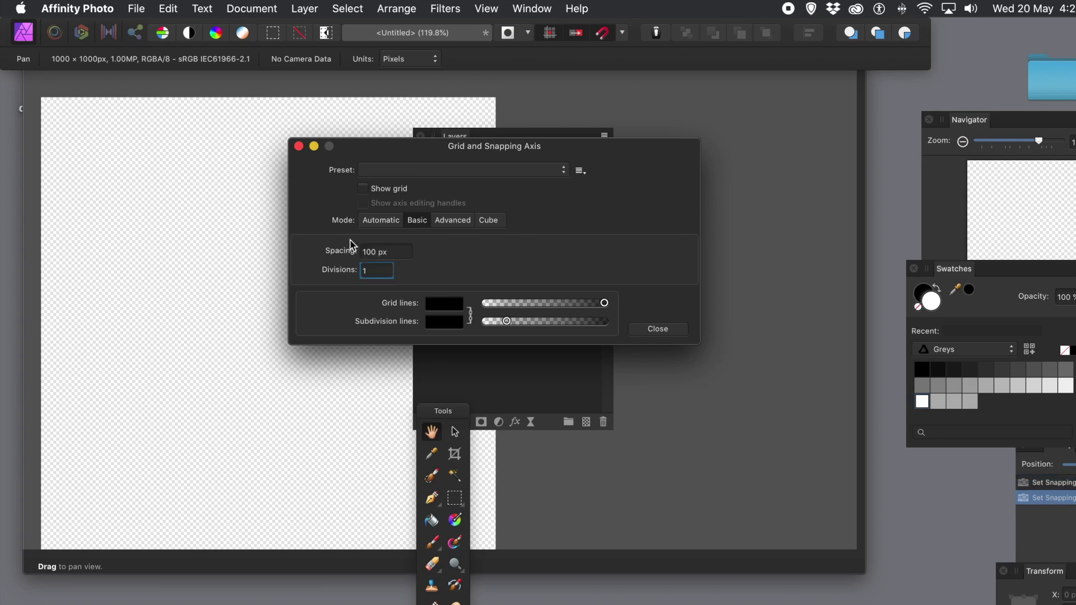
{"action": "left_click", "coordinate": [364, 190]}
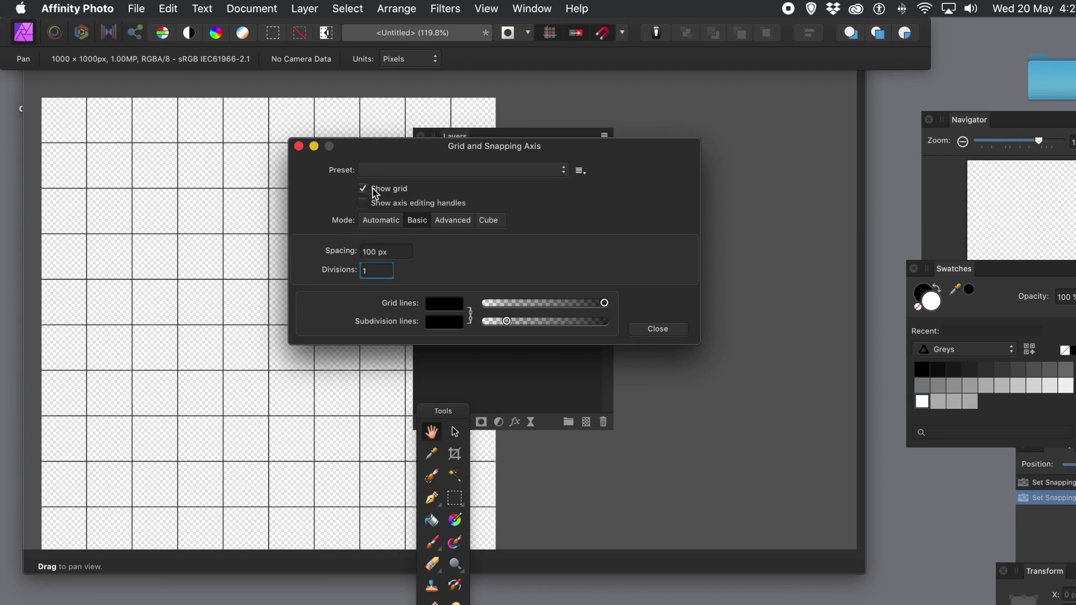
{"action": "left_click", "coordinate": [299, 146]}
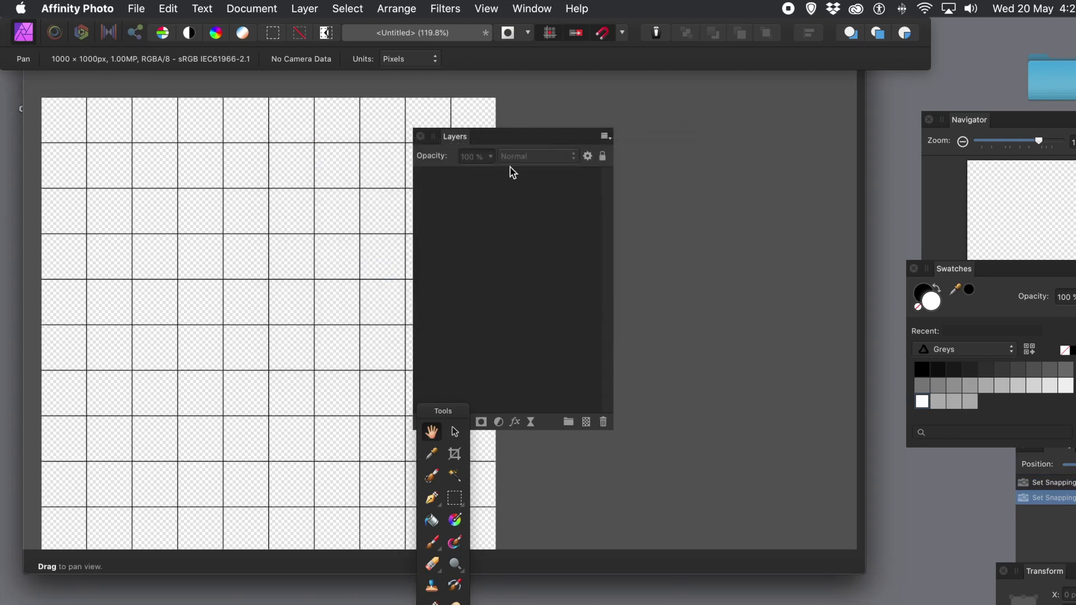
{"action": "left_click_drag", "start_coordinate": [452, 137], "coordinate": [524, 136]}
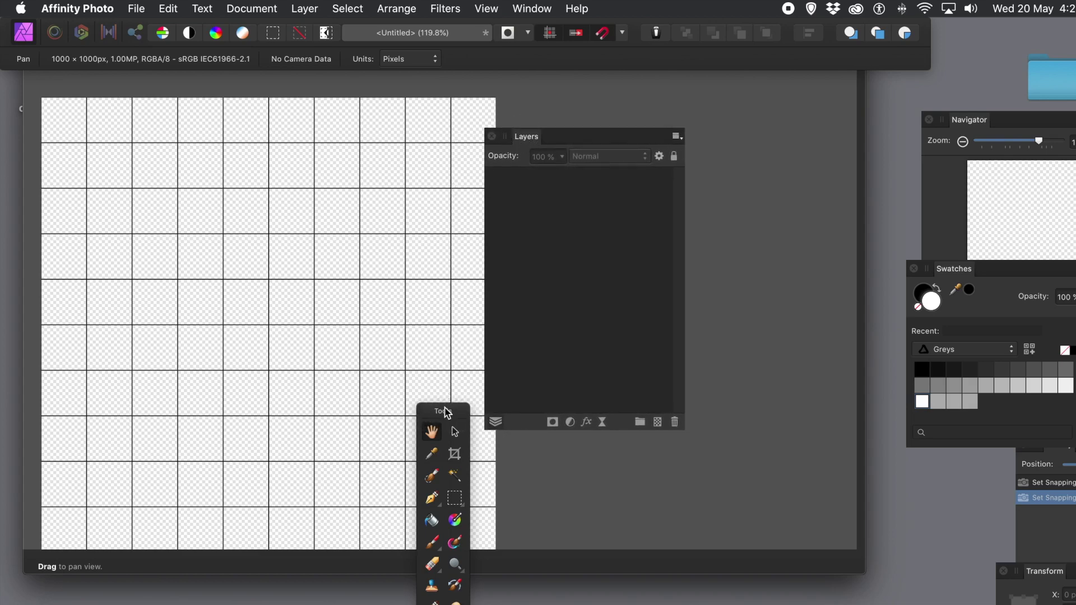
Move the Tools panel off the canvas and select the Pen Tool.
{"action": "left_click_drag", "start_coordinate": [448, 411], "coordinate": [539, 190]}
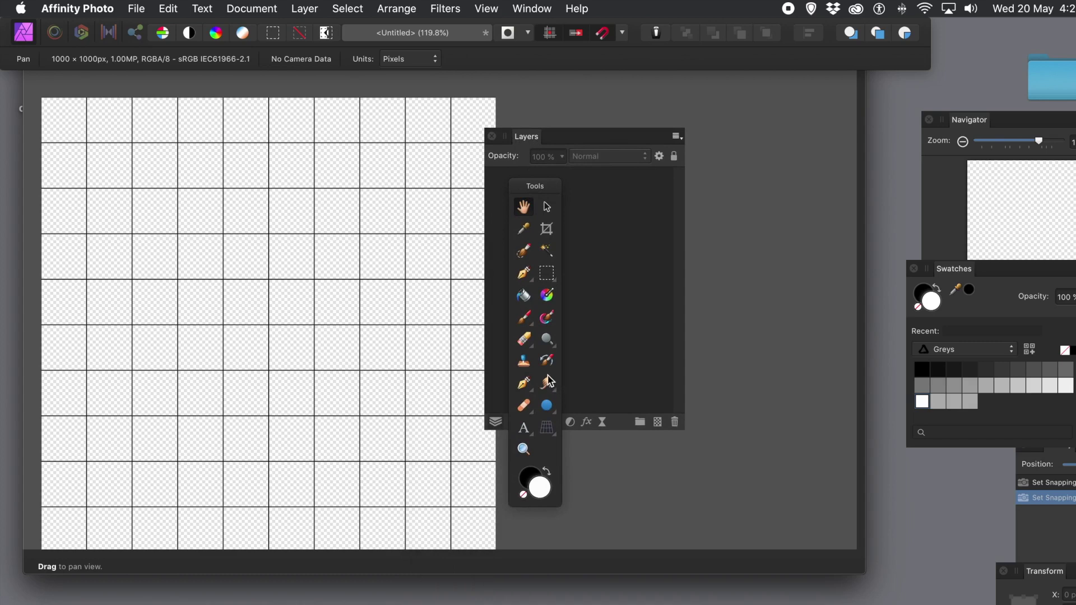
{"action": "left_click", "coordinate": [524, 389]}
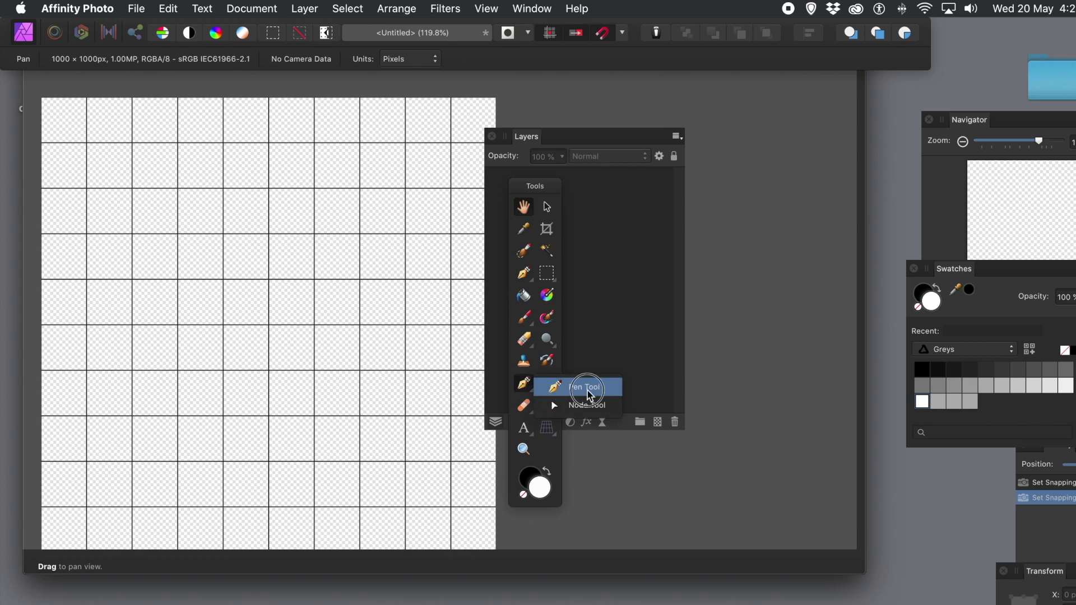
{"action": "left_click", "coordinate": [589, 395]}
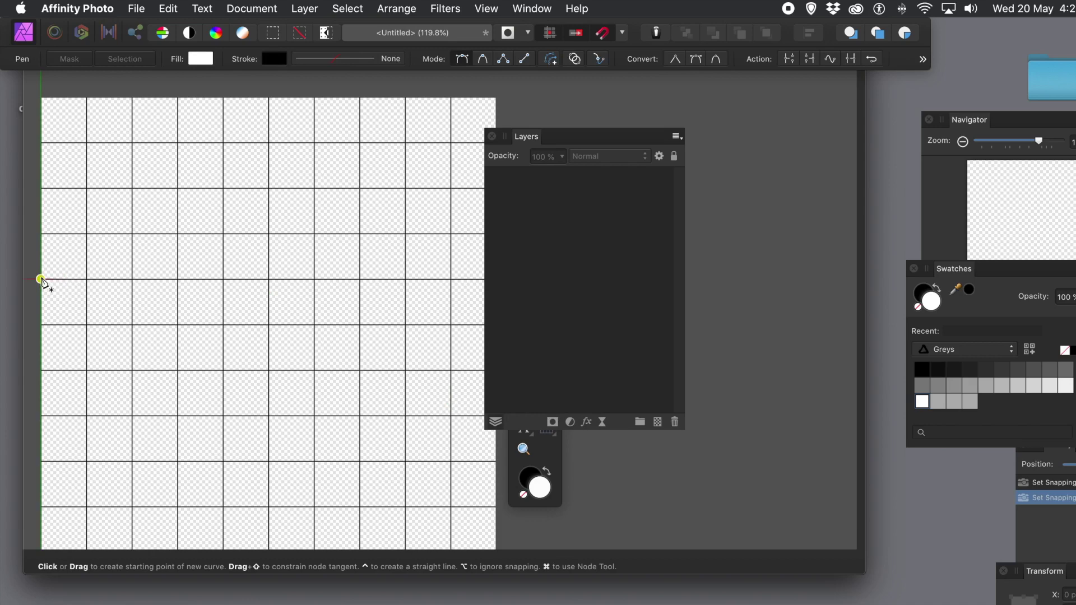
Place ten Pen nodes alternating between two neighbouring gridlines from the canvas's left edge.
{"action": "left_click", "coordinate": [41, 279]}
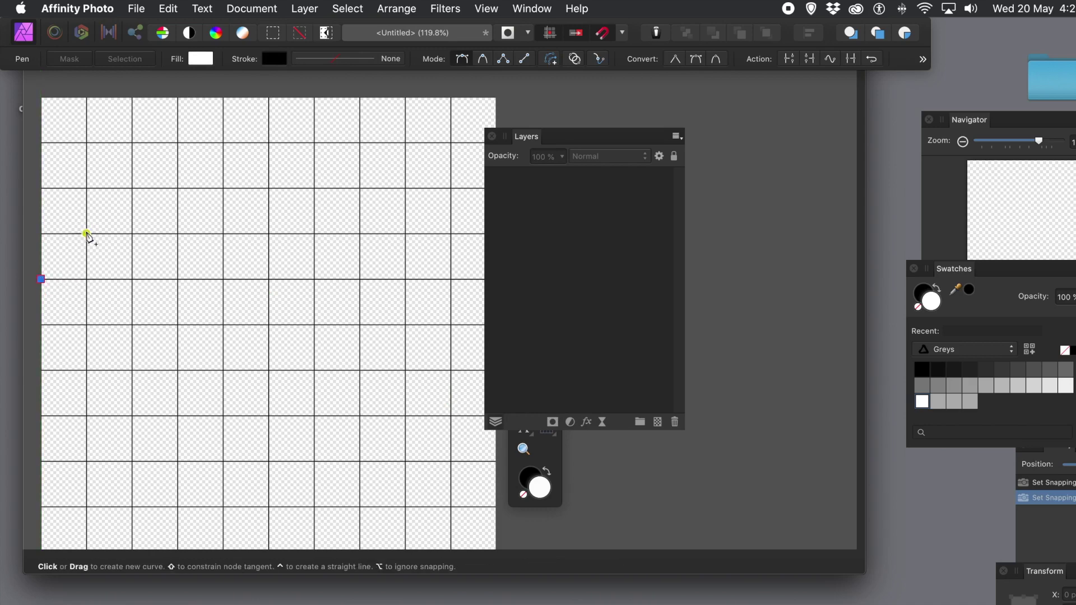
{"action": "left_click", "coordinate": [87, 233]}
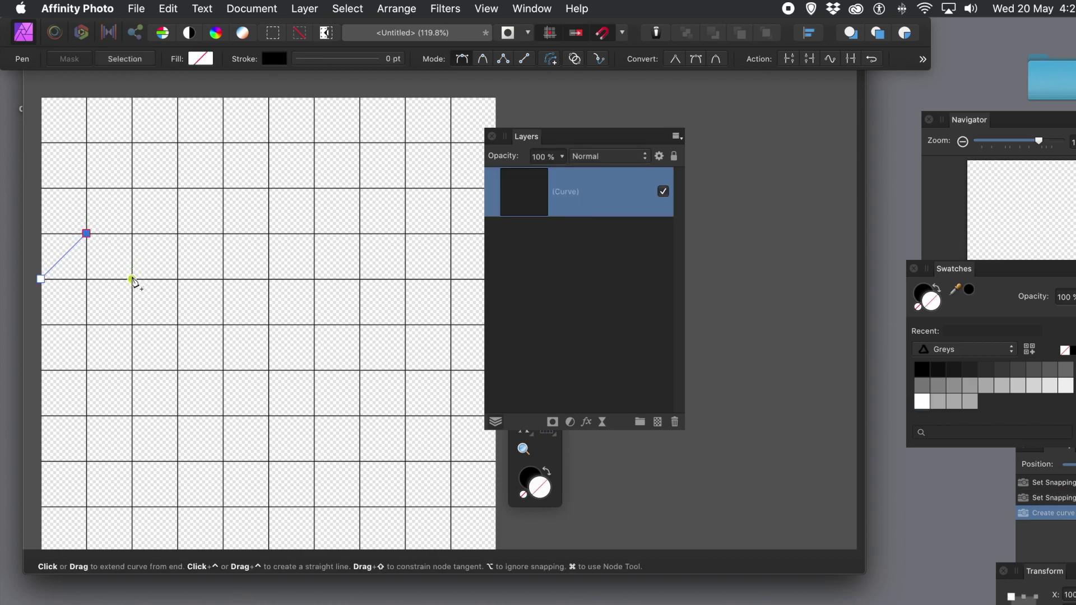
{"action": "left_click", "coordinate": [132, 279]}
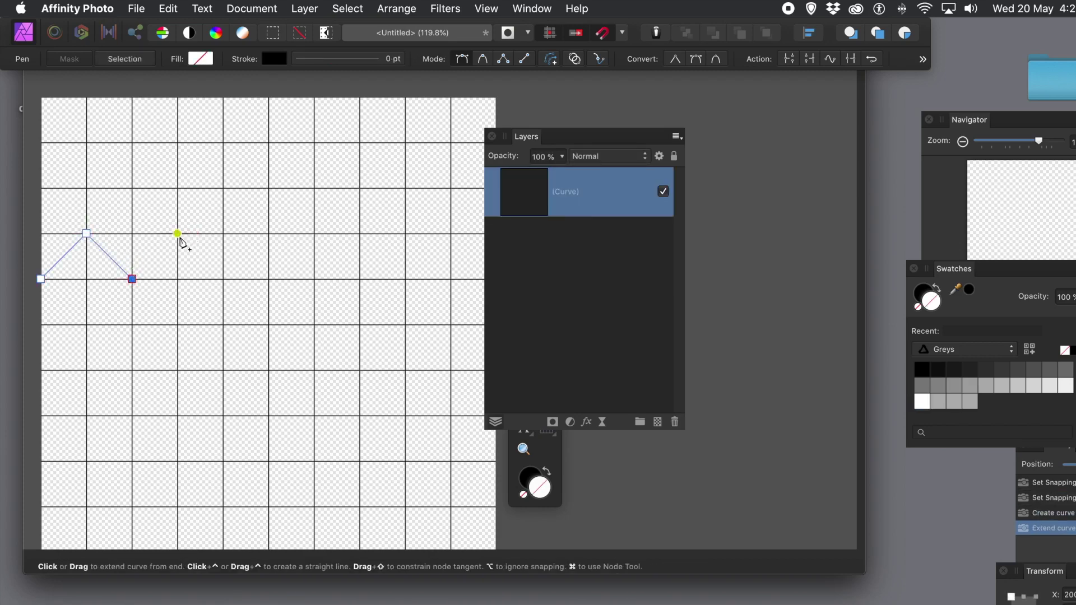
{"action": "left_click", "coordinate": [177, 234]}
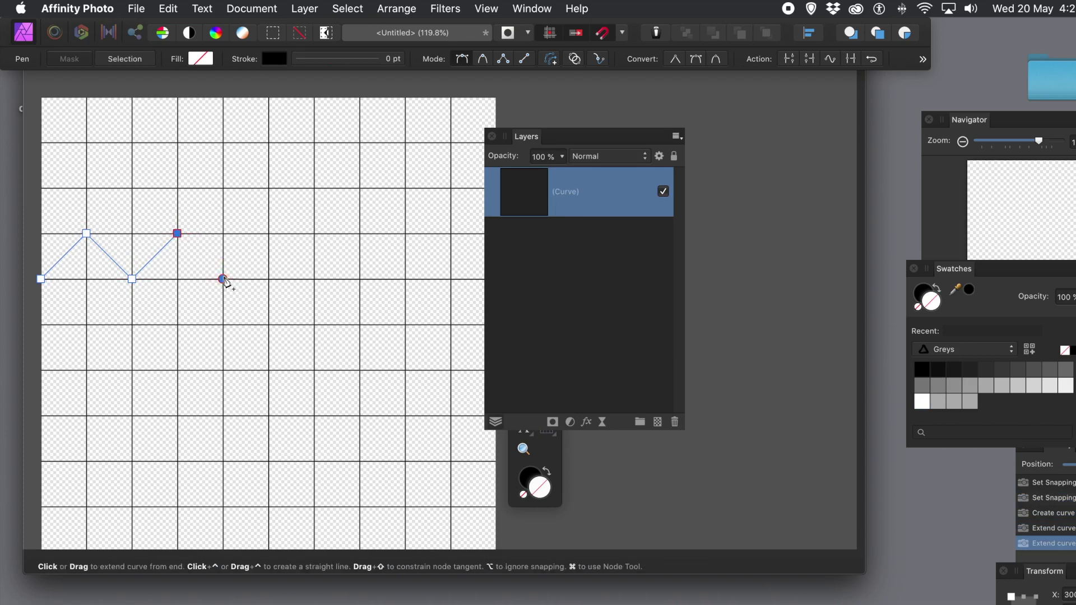
{"action": "left_click", "coordinate": [223, 279]}
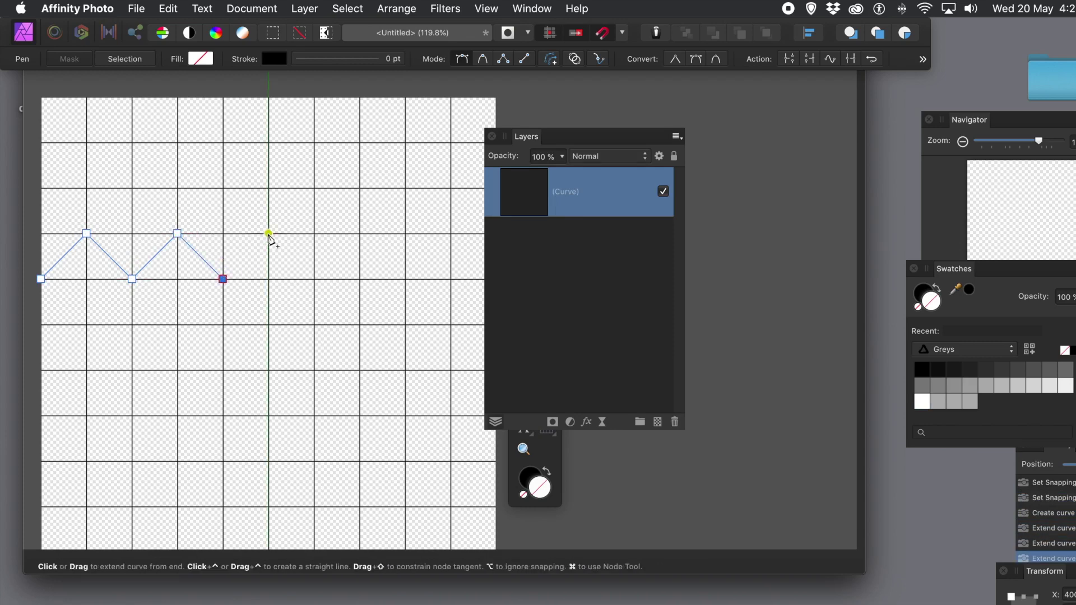
{"action": "left_click", "coordinate": [269, 234]}
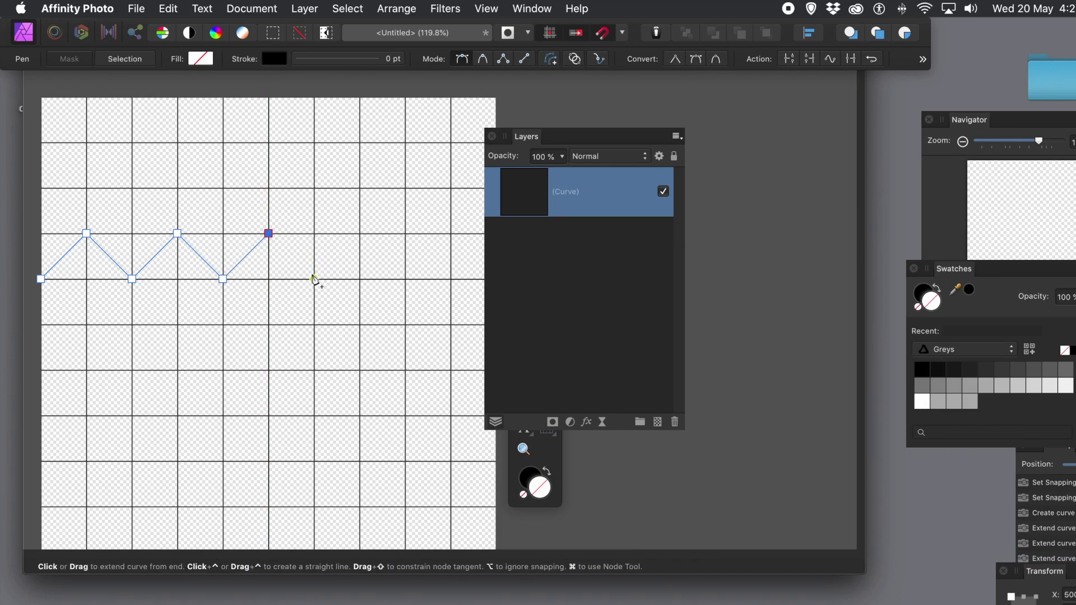
{"action": "left_click", "coordinate": [313, 279]}
{"action": "left_click", "coordinate": [360, 234]}
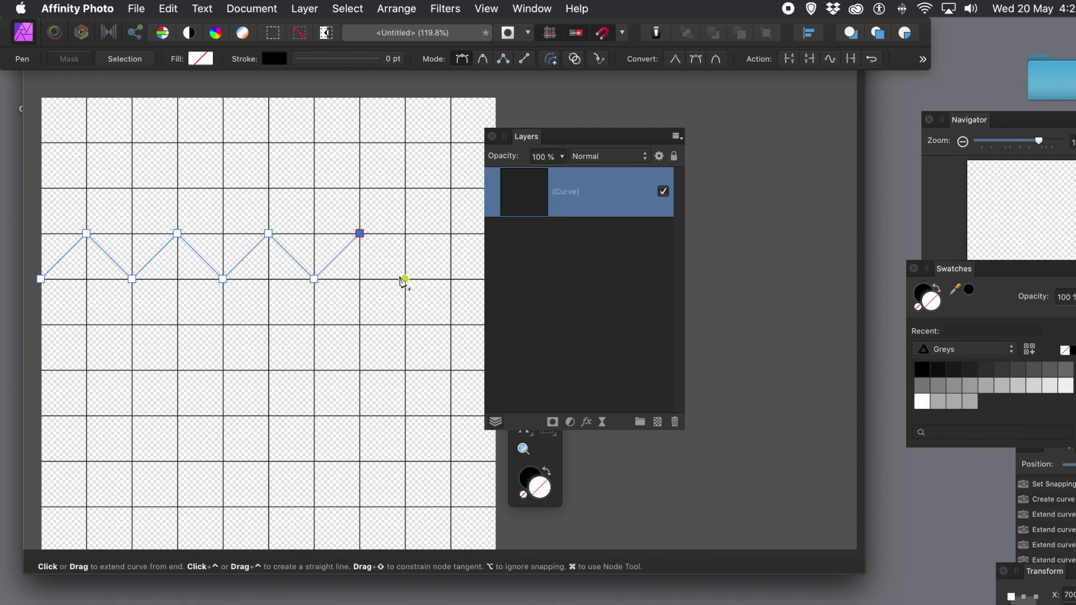
{"action": "left_click", "coordinate": [406, 279]}
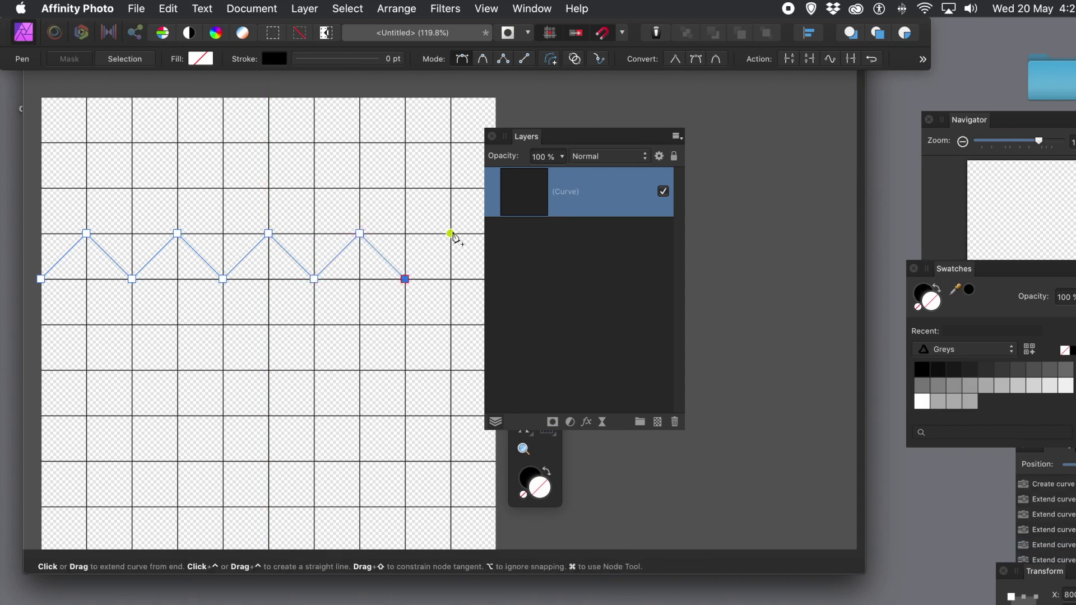
{"action": "left_click", "coordinate": [451, 234]}
{"action": "left_click_drag", "start_coordinate": [533, 137], "coordinate": [578, 137]}
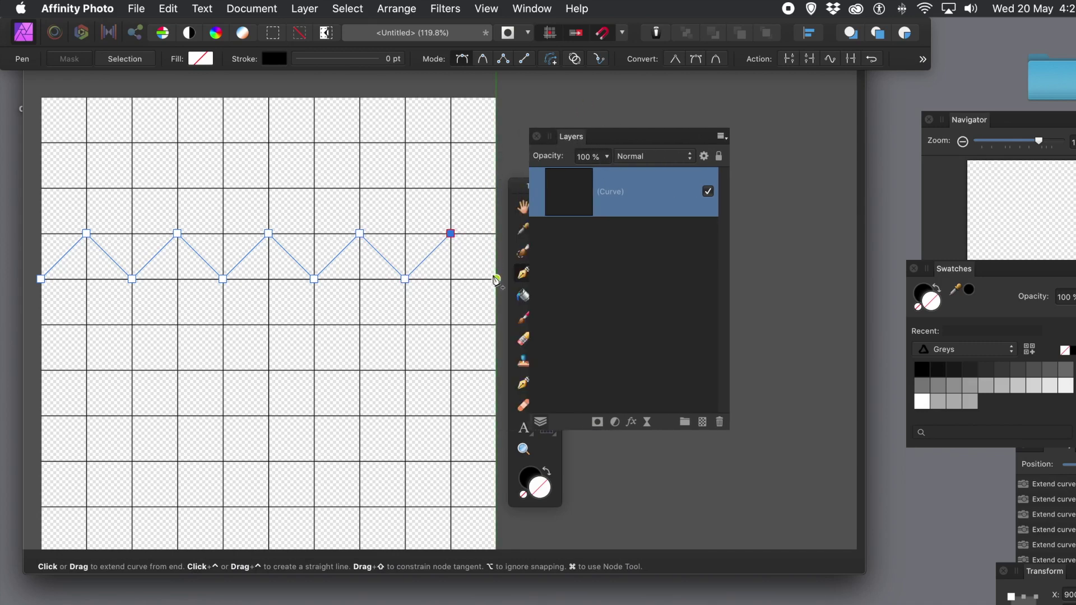
Extend the path to the right edge, drop one cell, and start the lower zigzag leftward.
{"action": "left_click", "coordinate": [496, 279]}
{"action": "left_click", "coordinate": [496, 324]}
{"action": "left_click", "coordinate": [451, 278]}
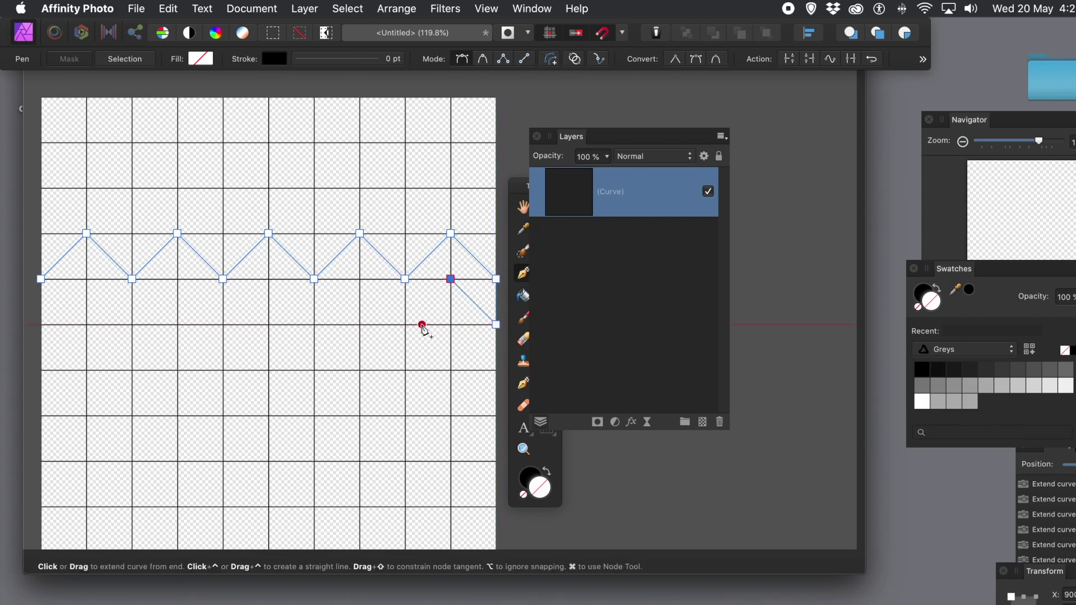
{"action": "left_click", "coordinate": [405, 324]}
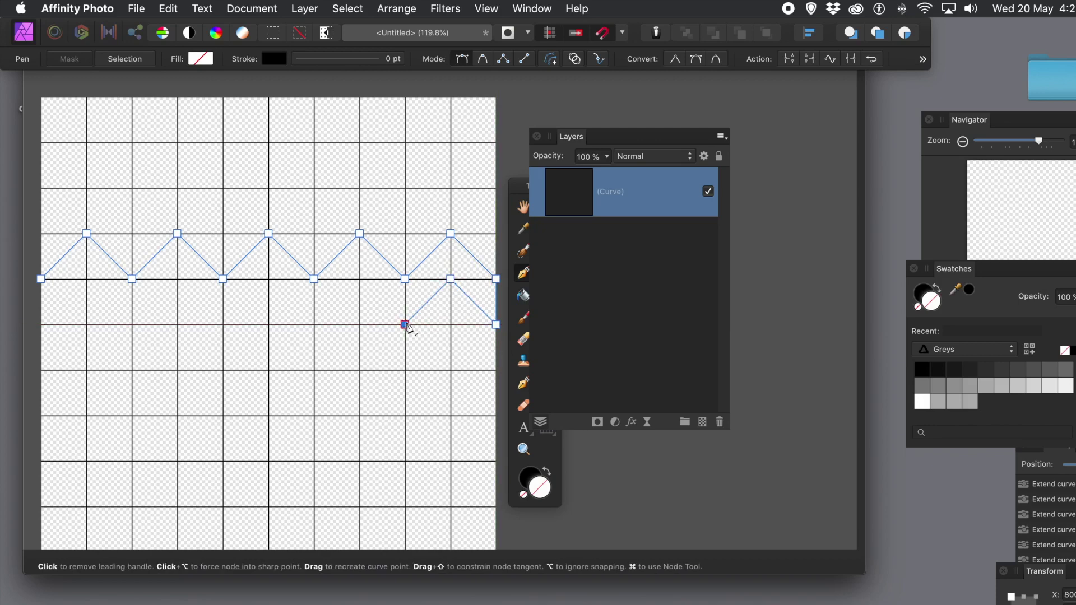
{"action": "left_click", "coordinate": [359, 279]}
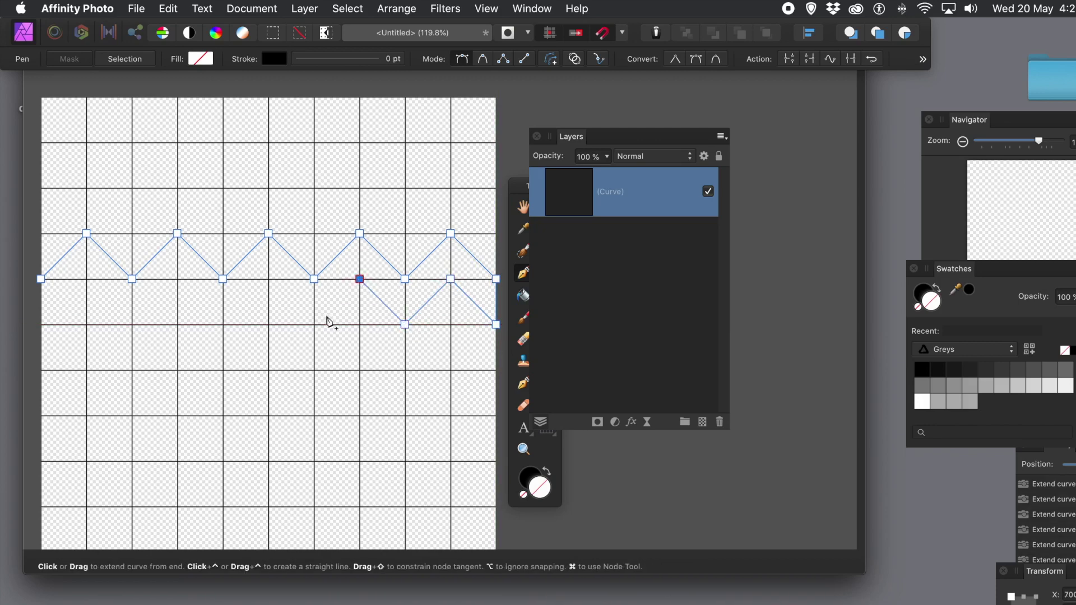
{"action": "left_click", "coordinate": [314, 324]}
{"action": "left_click", "coordinate": [268, 279]}
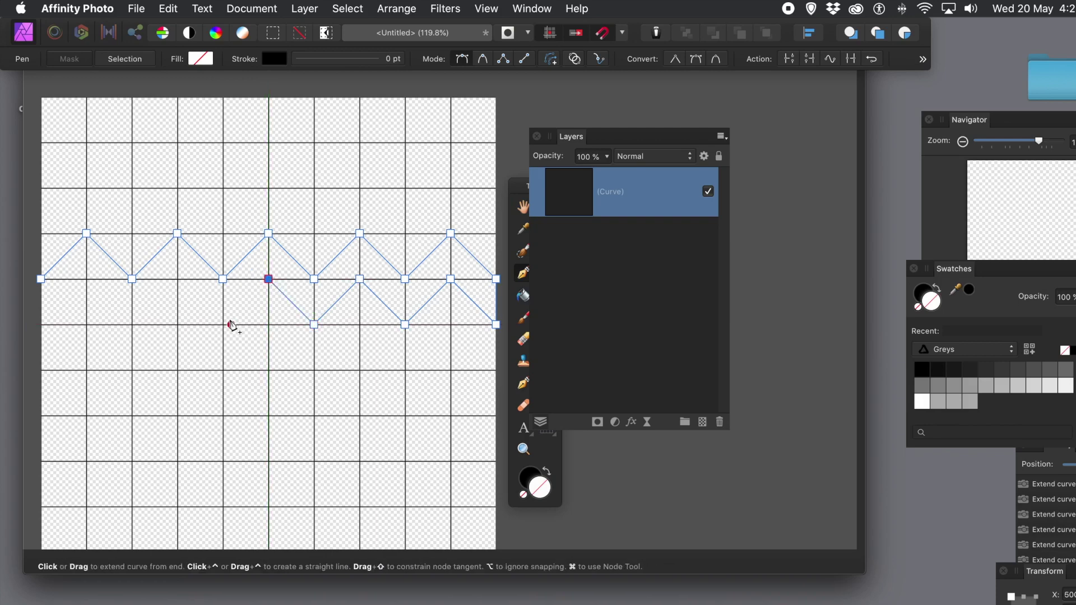
Finish the lower zigzag at the left edge and close the path on its start node.
{"action": "left_click", "coordinate": [223, 324]}
{"action": "left_click", "coordinate": [177, 278]}
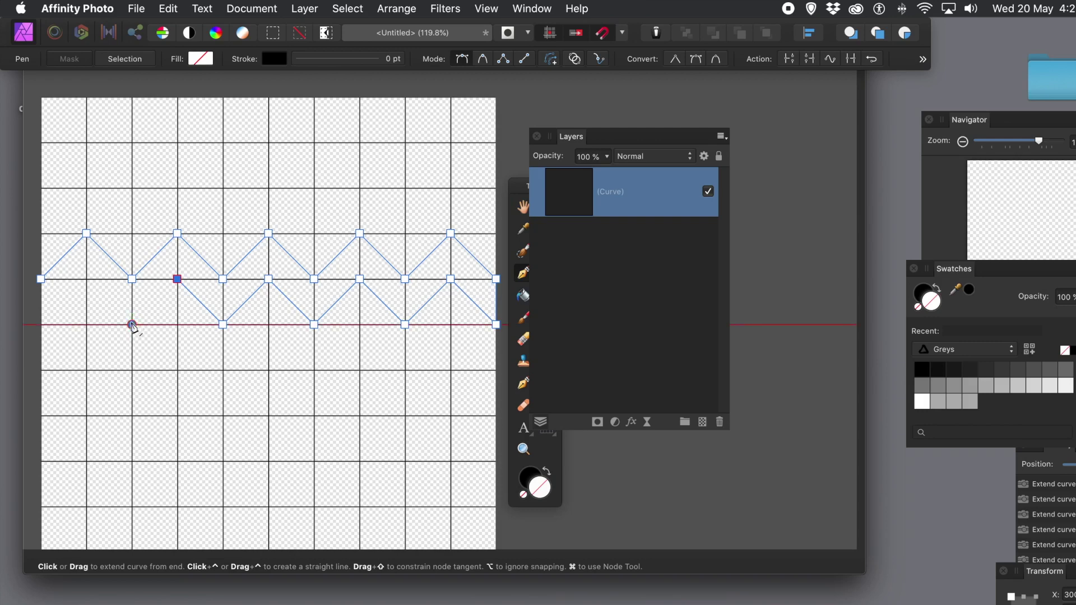
{"action": "left_click", "coordinate": [132, 324]}
{"action": "left_click", "coordinate": [86, 278]}
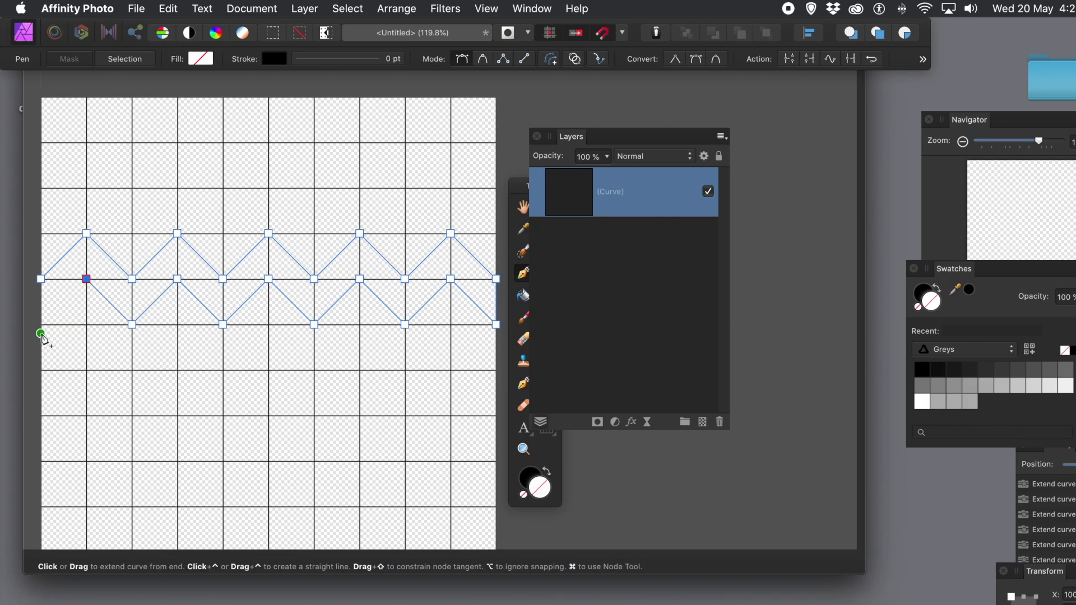
{"action": "left_click", "coordinate": [41, 324]}
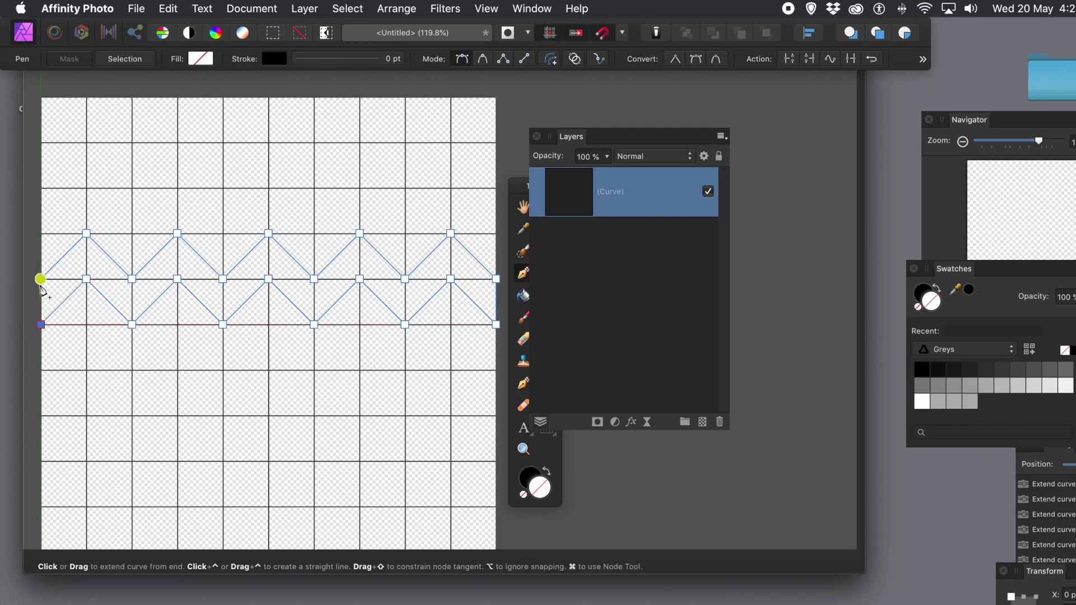
{"action": "left_click", "coordinate": [41, 278]}
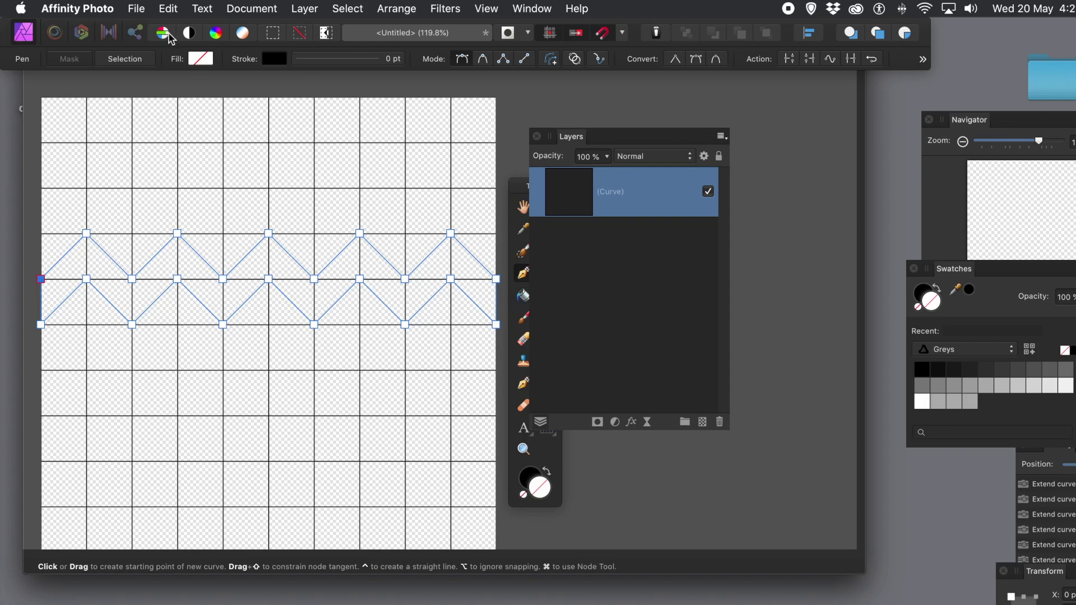
Give the zigzag band a saturated red fill from the Fill colour wheel.
{"action": "left_click", "coordinate": [207, 63]}
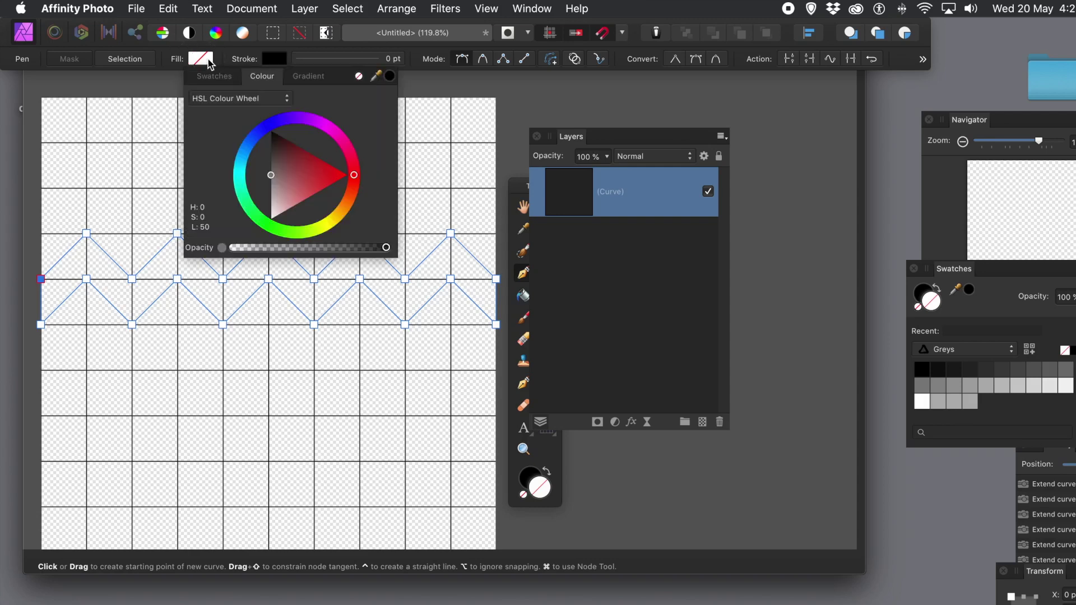
{"action": "left_click", "coordinate": [321, 178]}
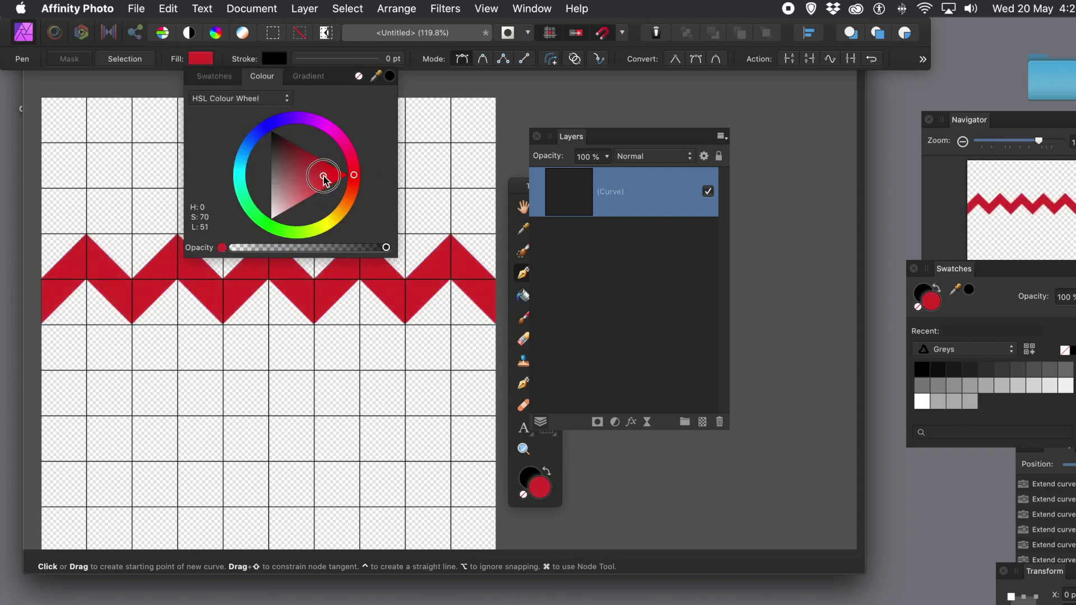
{"action": "left_click_drag", "start_coordinate": [321, 179], "coordinate": [323, 175]}
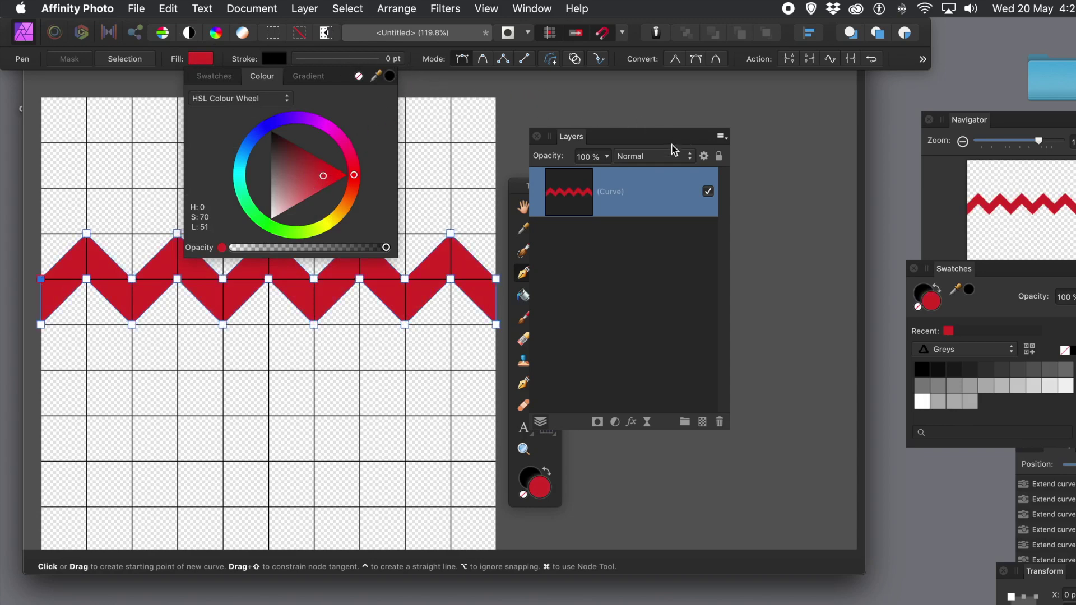
{"action": "left_click_drag", "start_coordinate": [643, 142], "coordinate": [685, 144]}
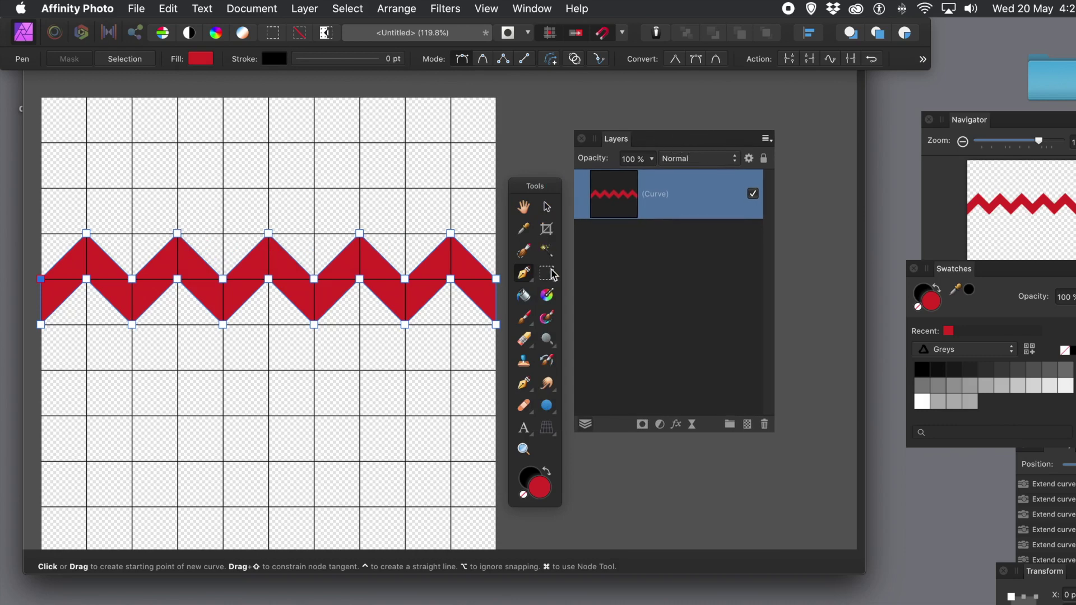
{"action": "left_click", "coordinate": [547, 230]}
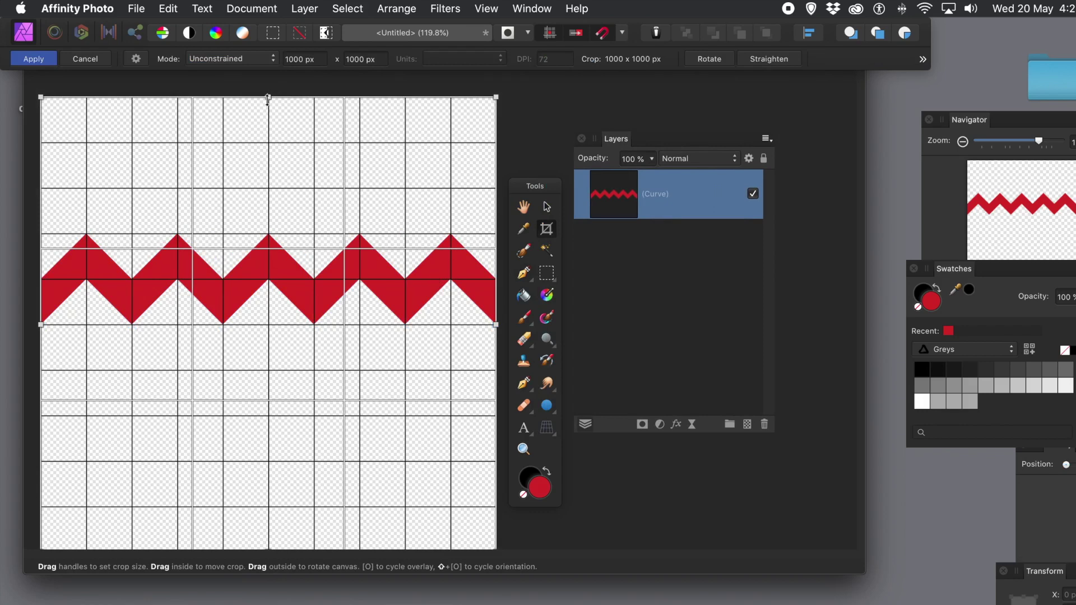
Crop the document to 1000 × 200 px tightly around the red zigzag band.
{"action": "left_click_drag", "start_coordinate": [267, 99], "coordinate": [244, 233]}
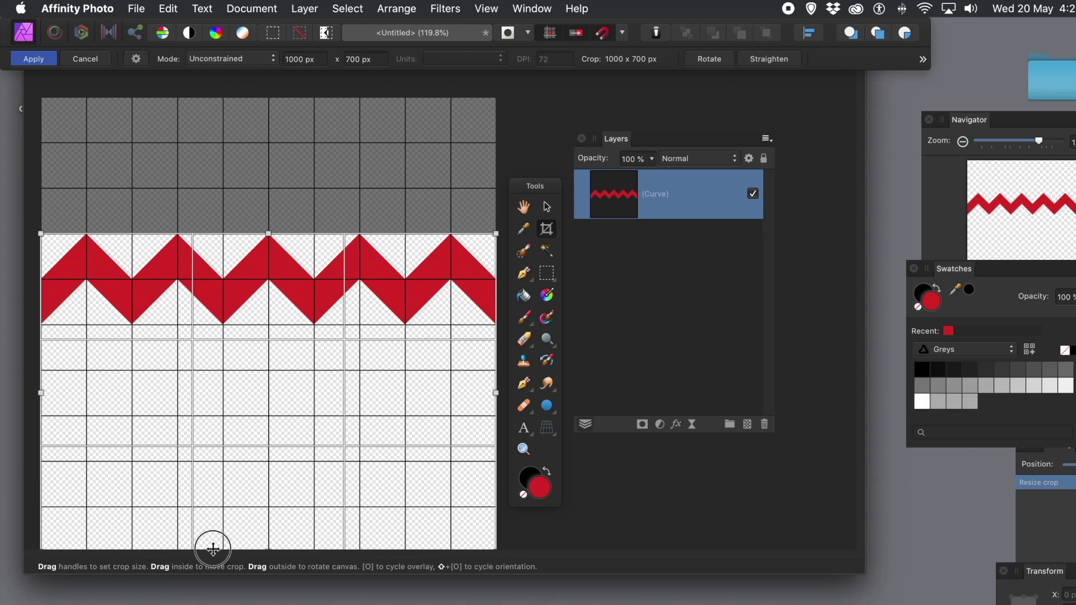
{"action": "left_click_drag", "start_coordinate": [217, 543], "coordinate": [215, 467]}
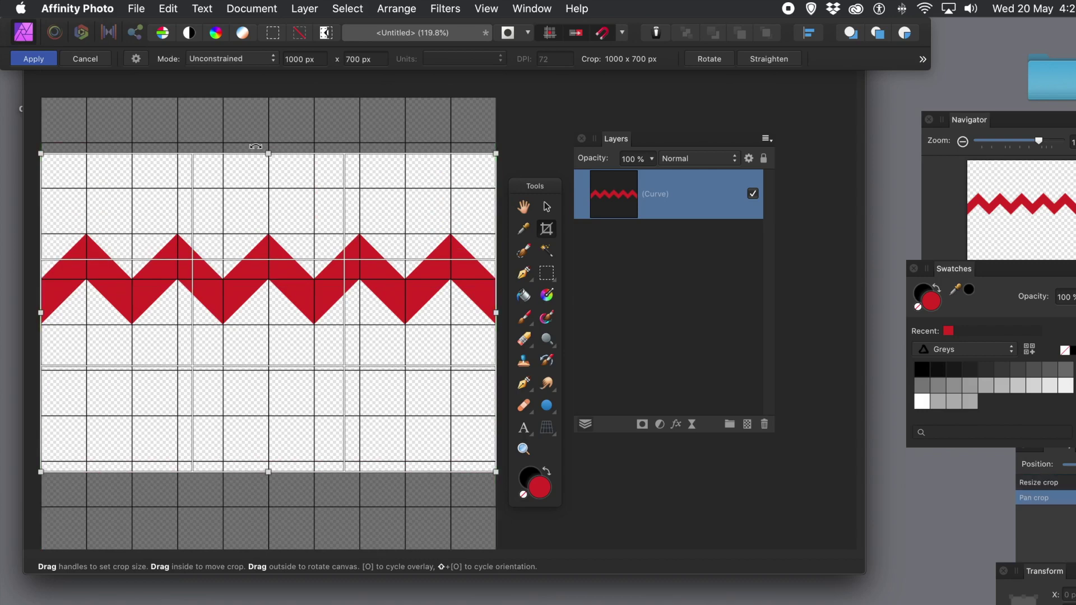
{"action": "left_click_drag", "start_coordinate": [267, 153], "coordinate": [258, 232]}
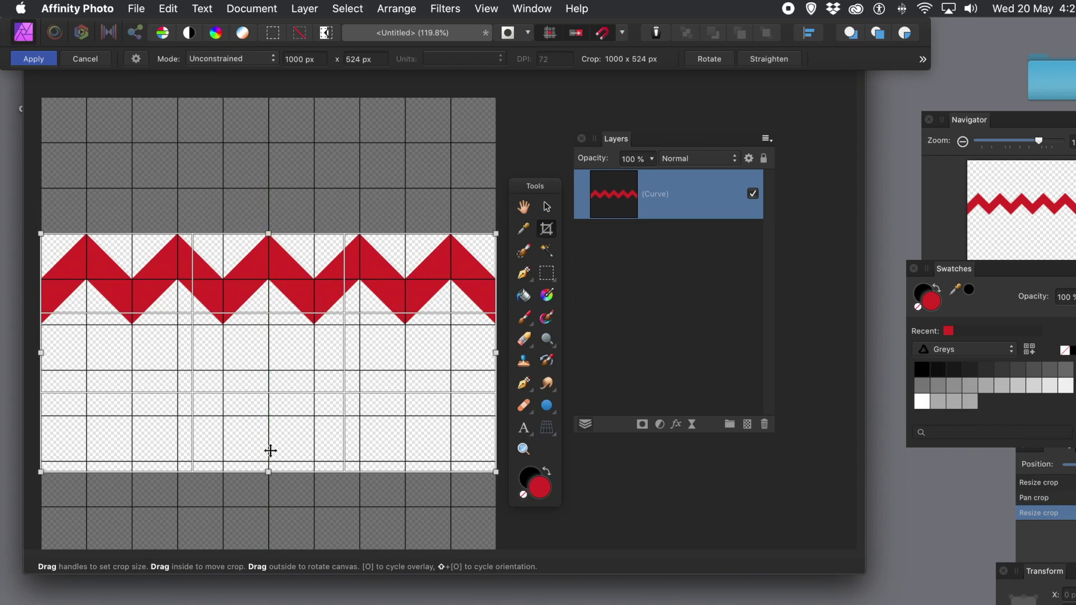
{"action": "left_click_drag", "start_coordinate": [269, 471], "coordinate": [272, 325]}
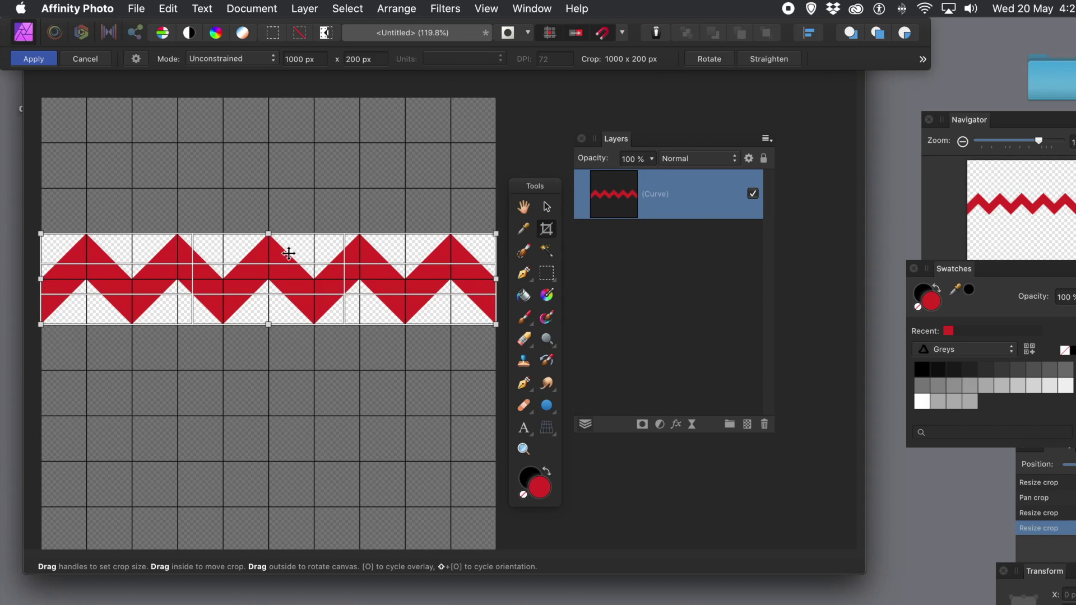
{"action": "key", "text": "Return"}
{"action": "key", "text": "h"}
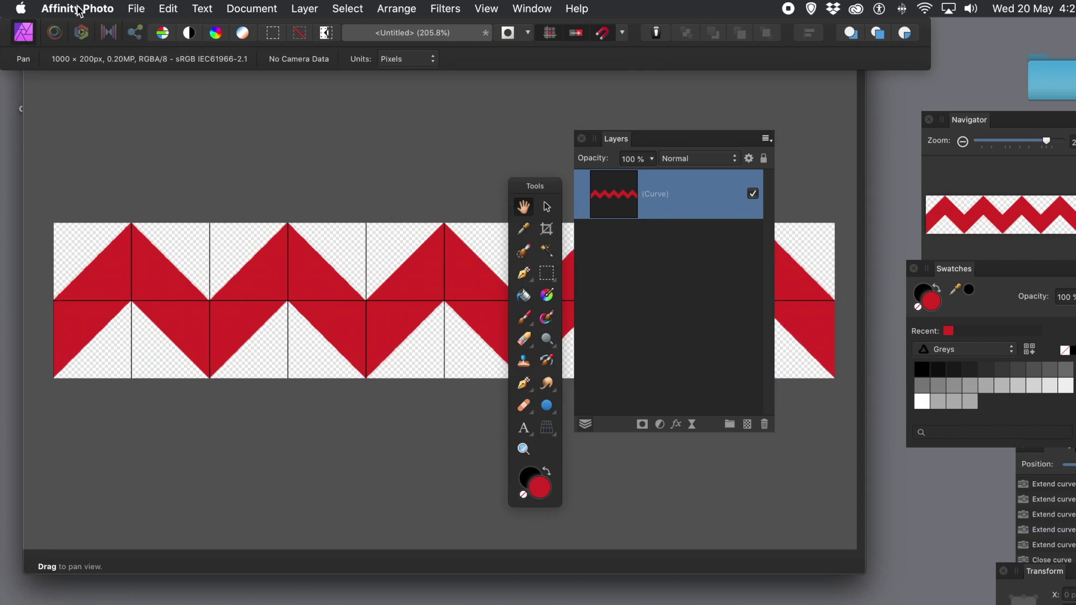
Export the whole 1000 × 200 px document as a PNG.
{"action": "left_click", "coordinate": [136, 10]}
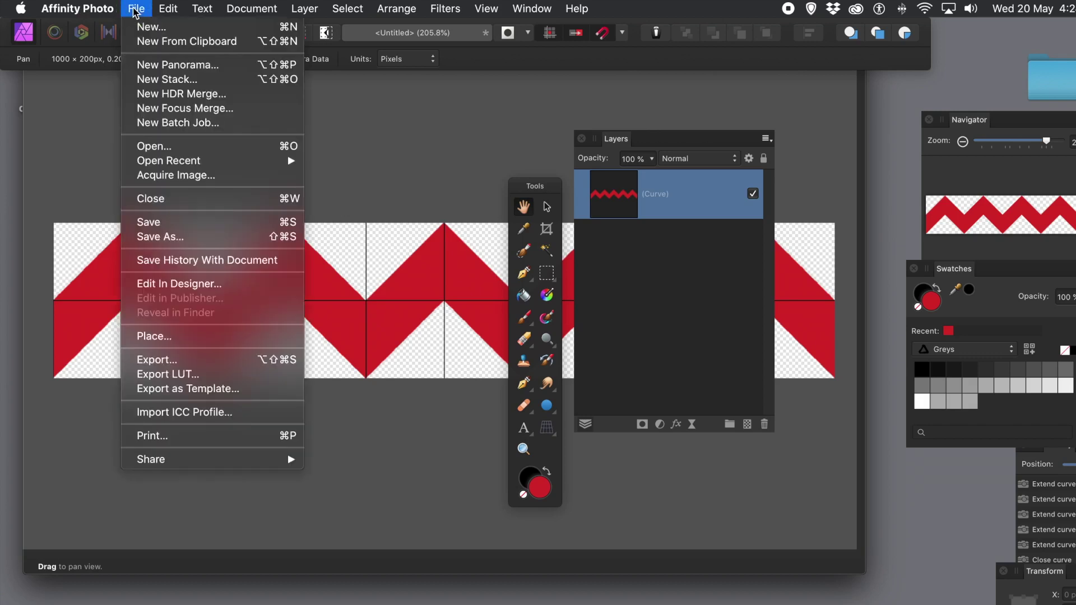
{"action": "left_click", "coordinate": [171, 361]}
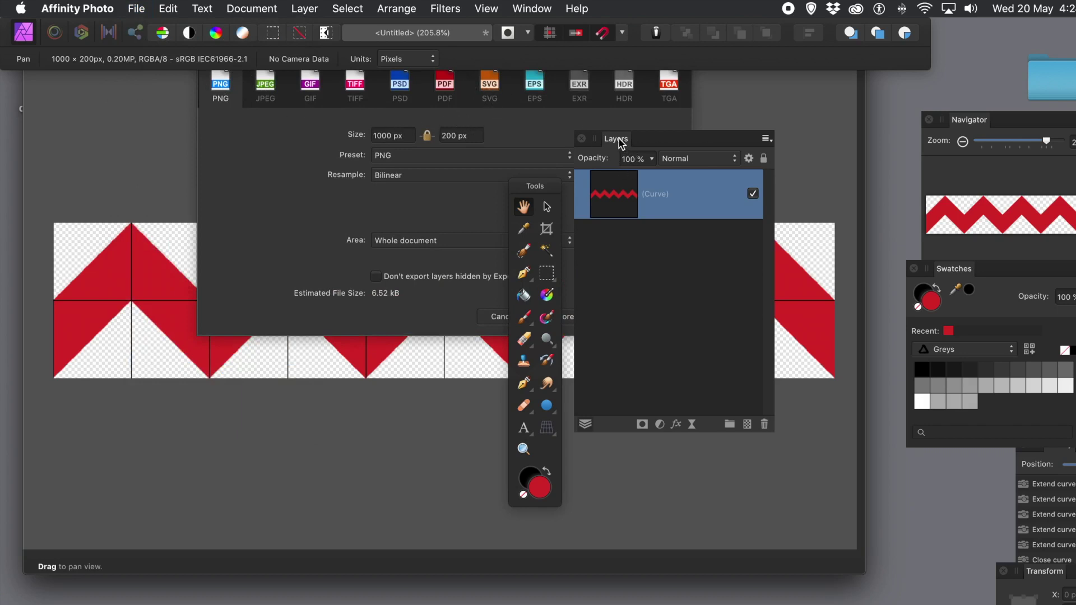
{"action": "left_click_drag", "start_coordinate": [621, 143], "coordinate": [734, 183]}
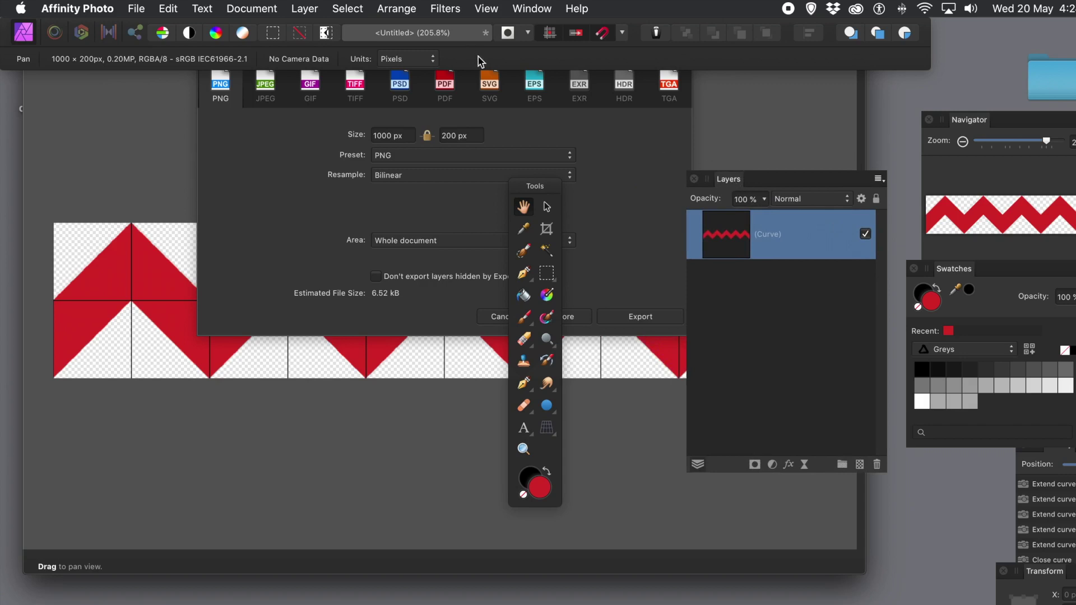
{"action": "left_click_drag", "start_coordinate": [490, 60], "coordinate": [452, 48]}
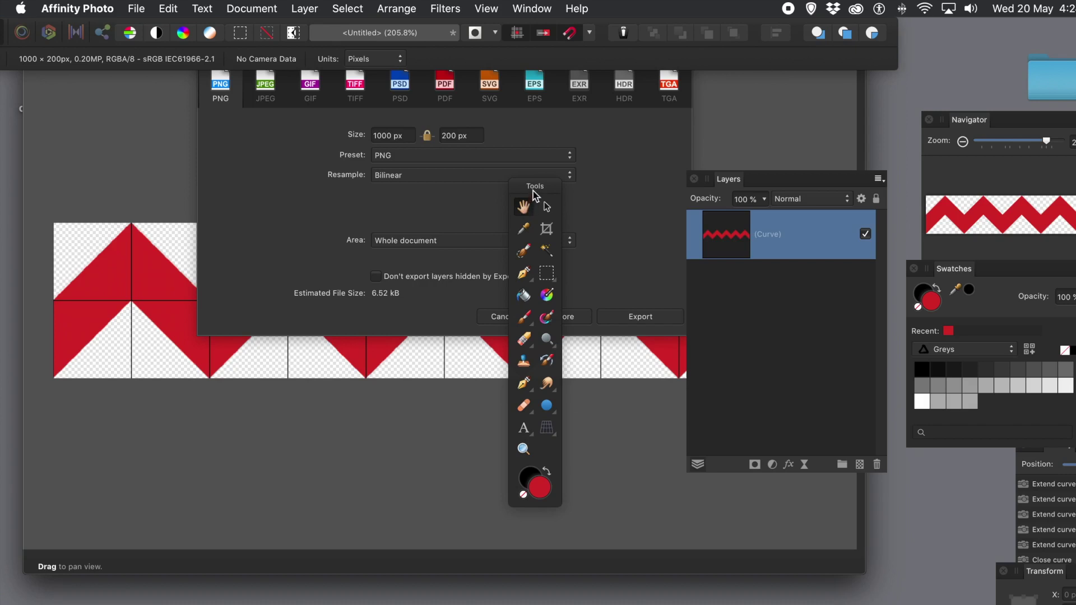
{"action": "left_click_drag", "start_coordinate": [533, 191], "coordinate": [701, 218]}
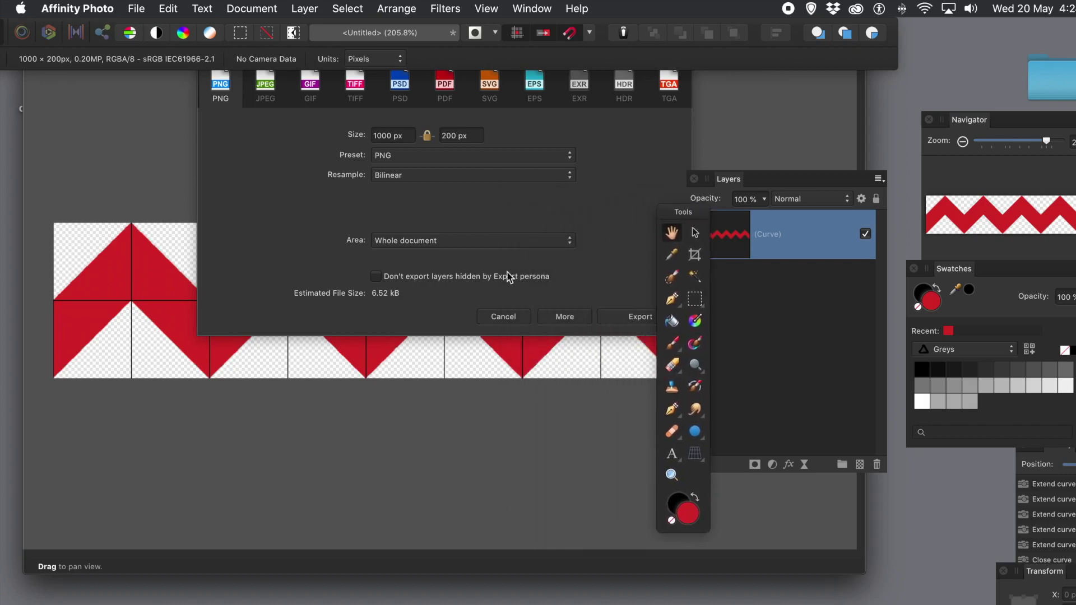
{"action": "left_click", "coordinate": [625, 317]}
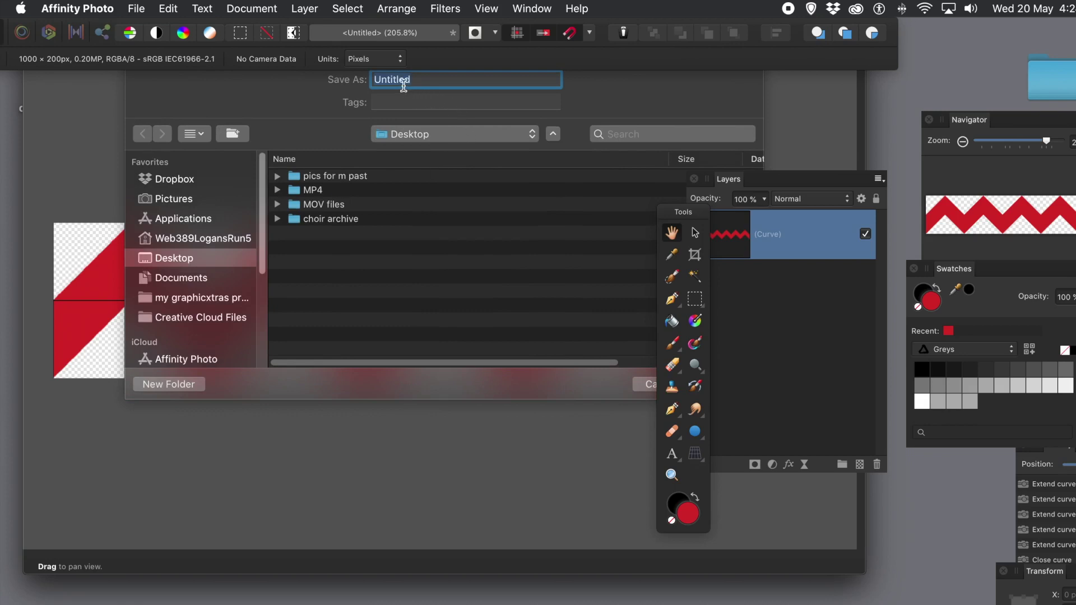
Save the PNG to the Desktop as 1.png.
{"action": "type", "text": "1.png"}
{"action": "key", "text": "Return"}
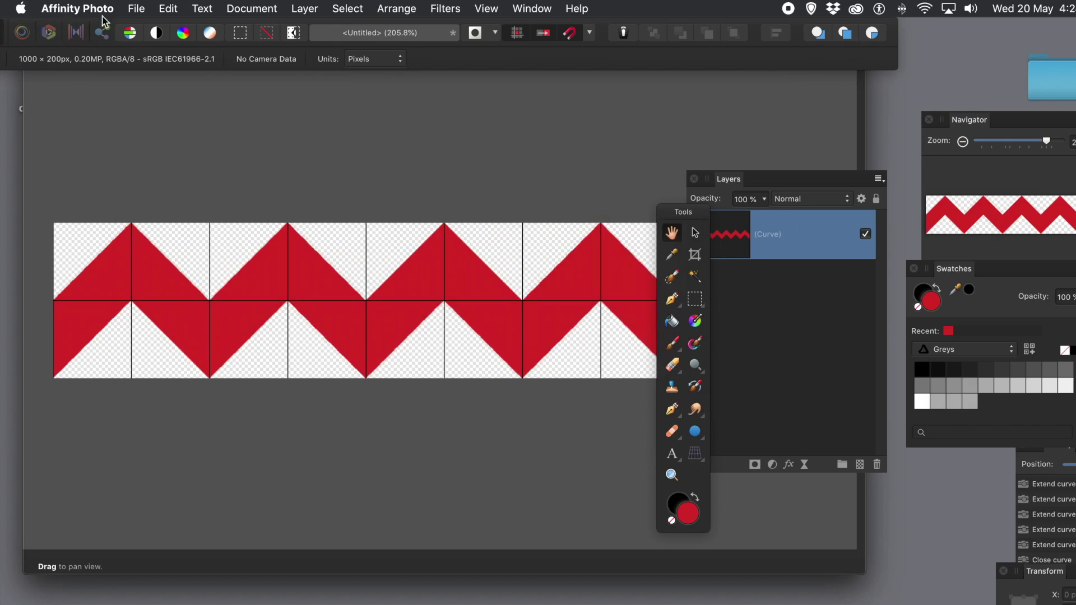
Create a new document from the WXGA 720p (1280×720) web preset.
{"action": "left_click", "coordinate": [136, 9]}
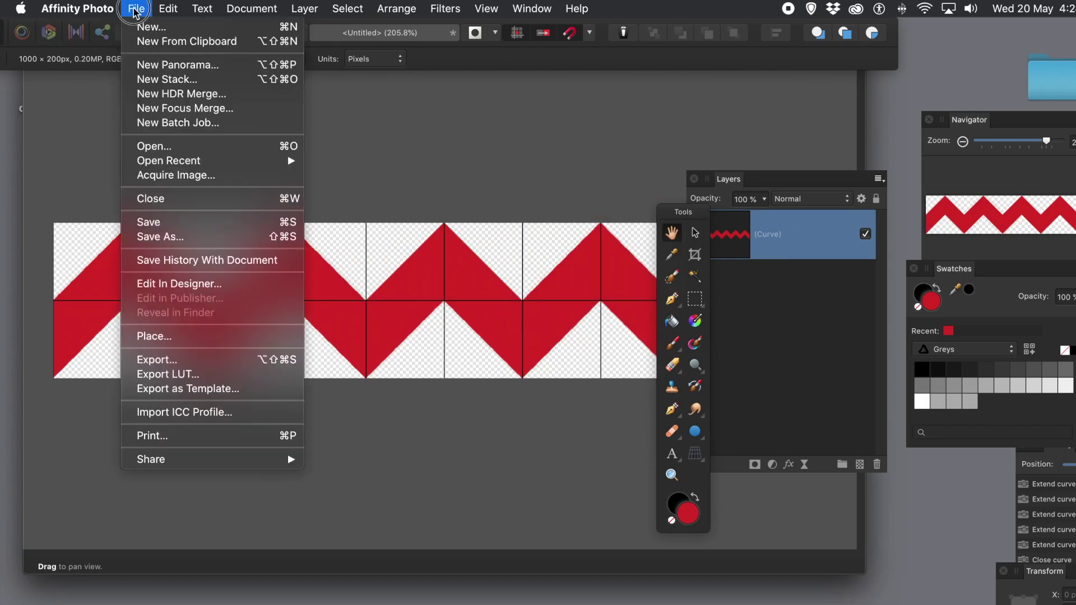
{"action": "left_click", "coordinate": [145, 27]}
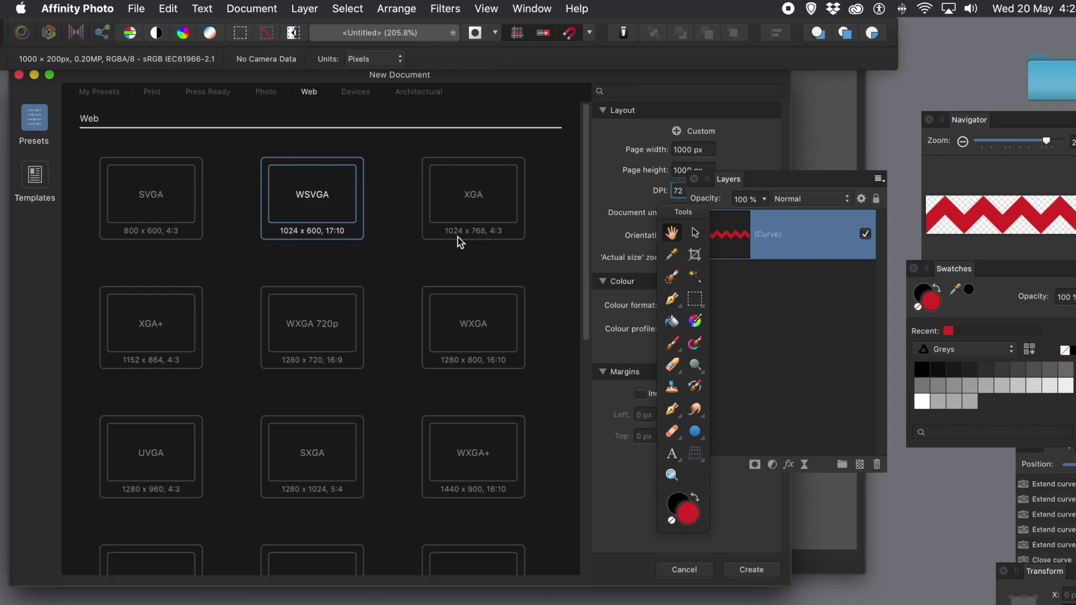
{"action": "left_click", "coordinate": [318, 328]}
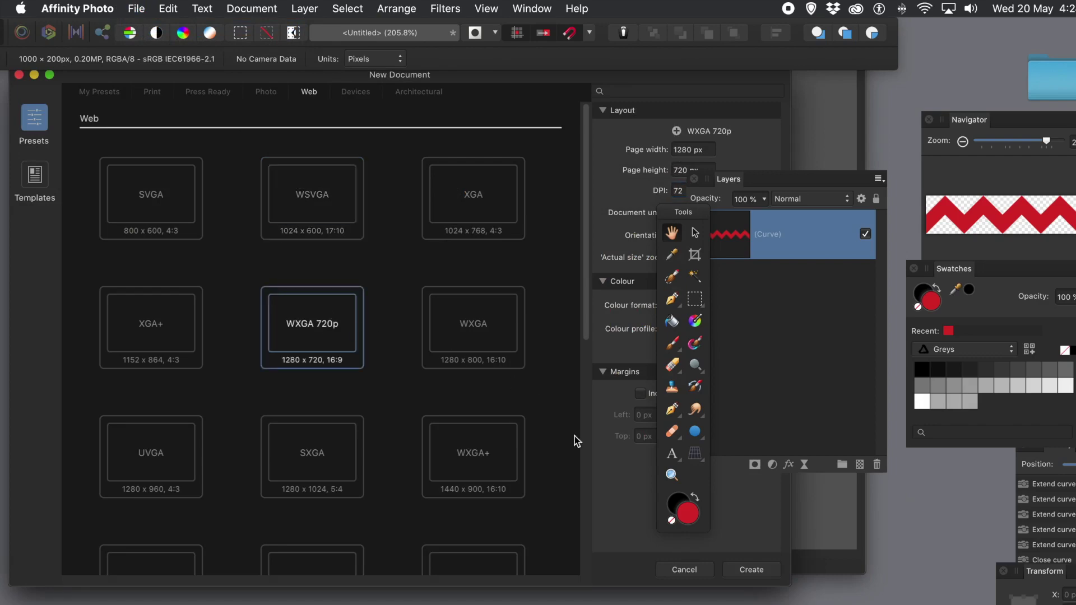
{"action": "left_click", "coordinate": [751, 570]}
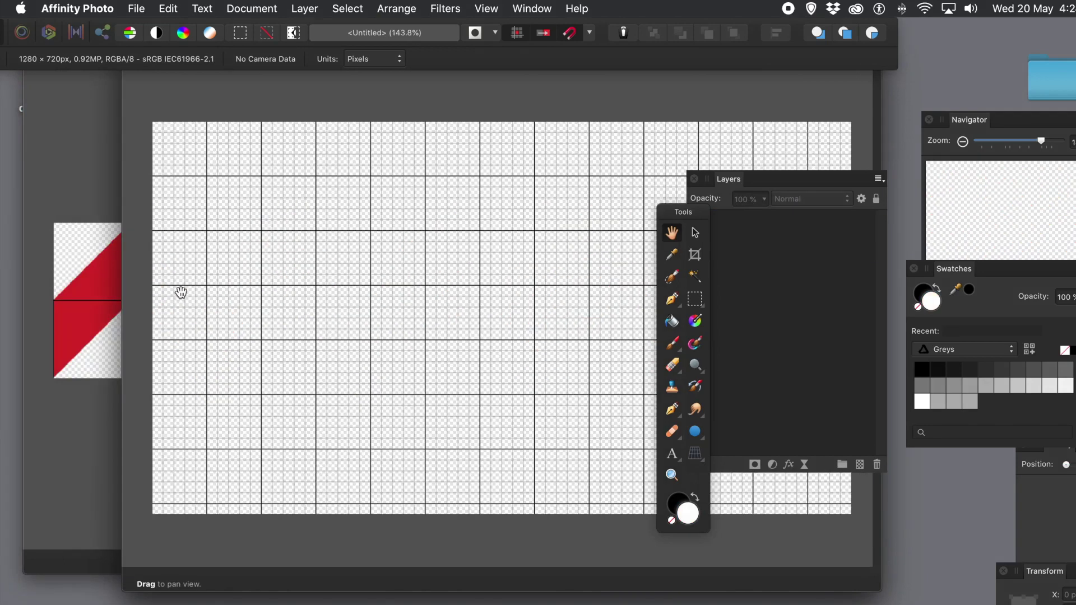
Untick Show grid in the Grid and Axis Manager so the canvas is plain.
{"action": "left_click", "coordinate": [495, 10]}
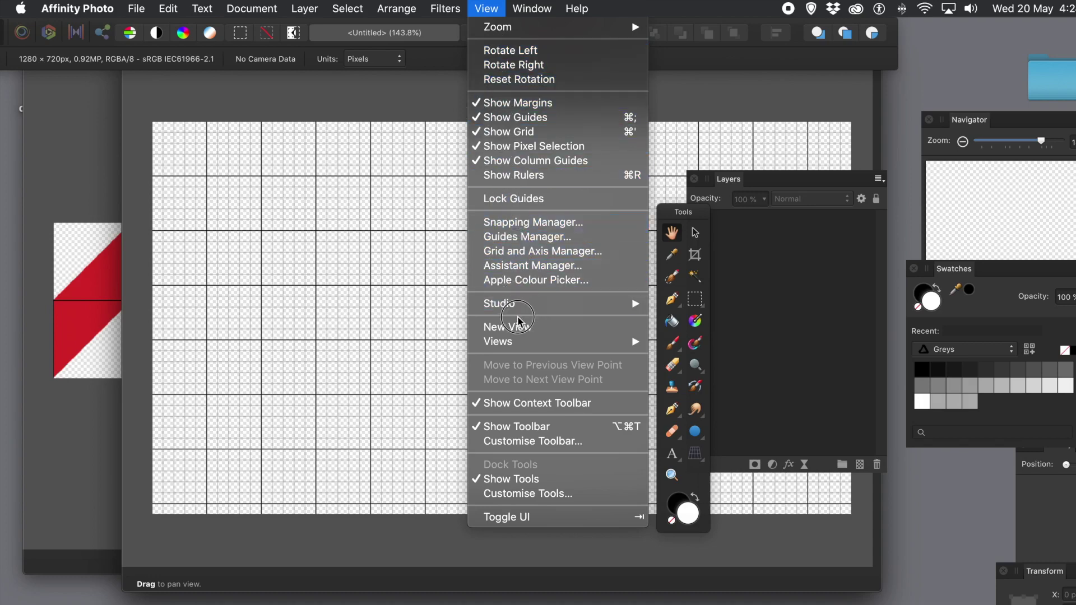
{"action": "left_click", "coordinate": [526, 259]}
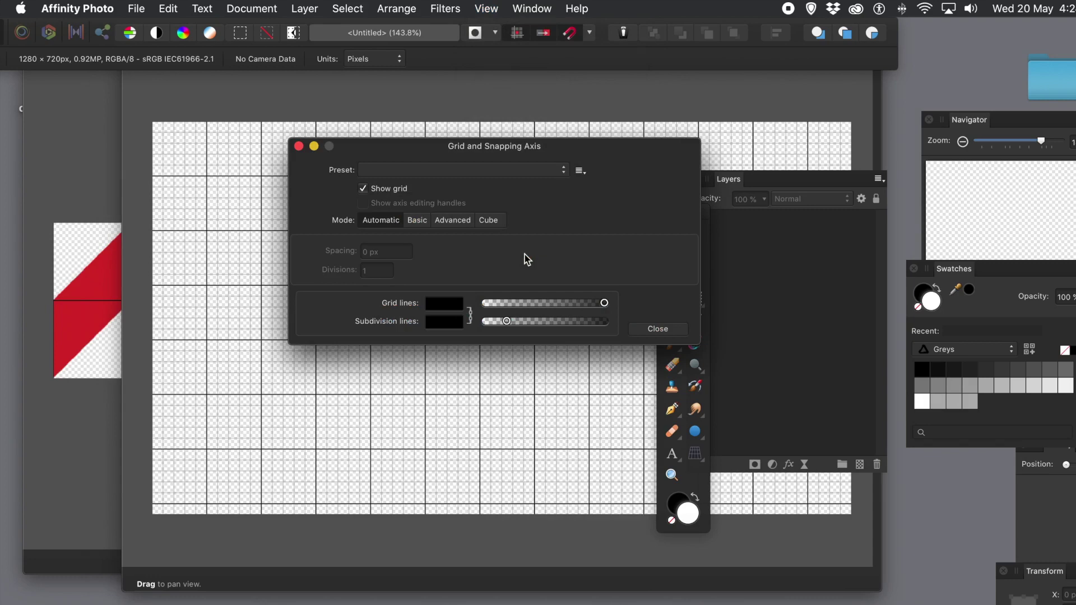
{"action": "left_click", "coordinate": [363, 188]}
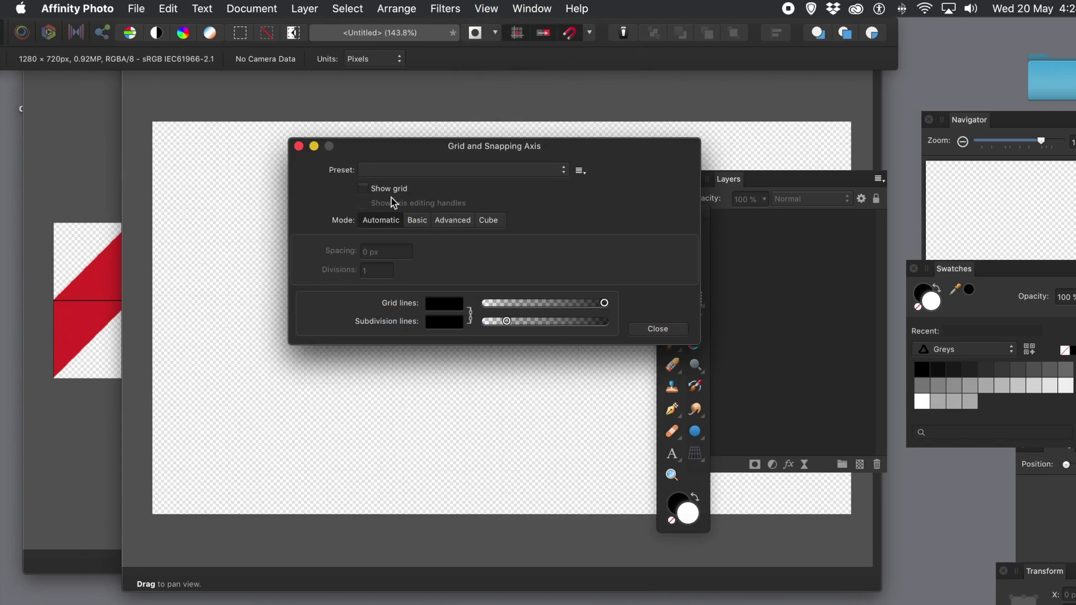
{"action": "left_click", "coordinate": [651, 330]}
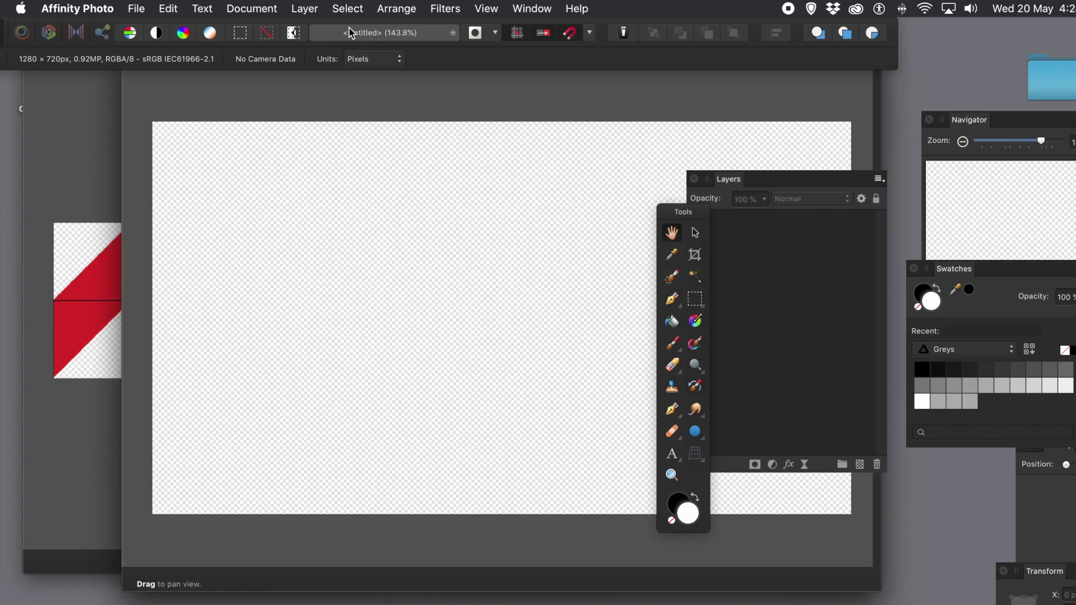
Add a new fill layer set to Bitmap type using 1.png from the Desktop.
{"action": "left_click", "coordinate": [301, 8]}
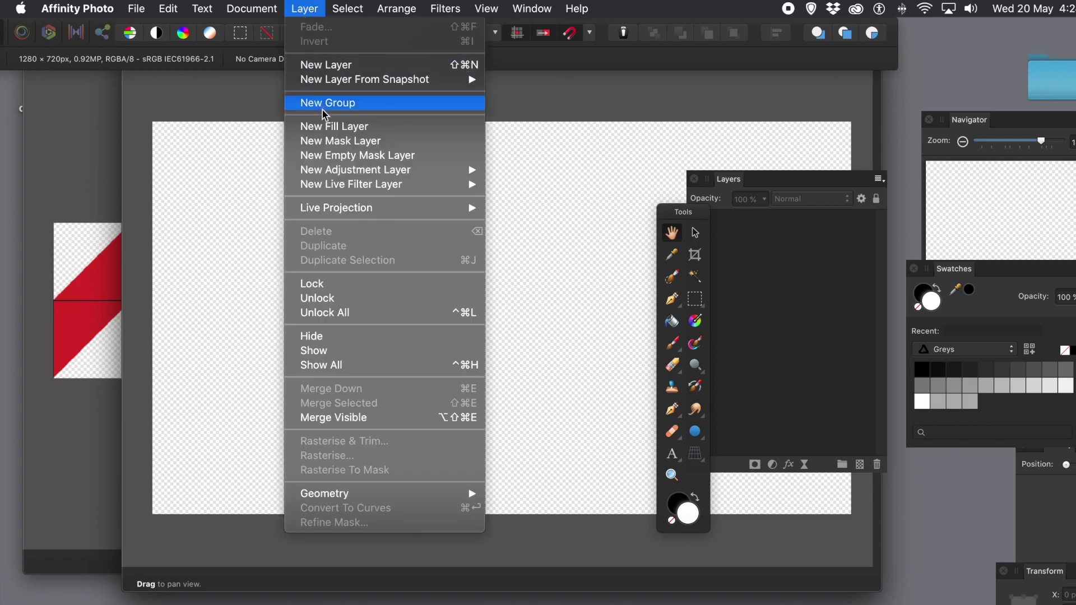
{"action": "left_click", "coordinate": [327, 127]}
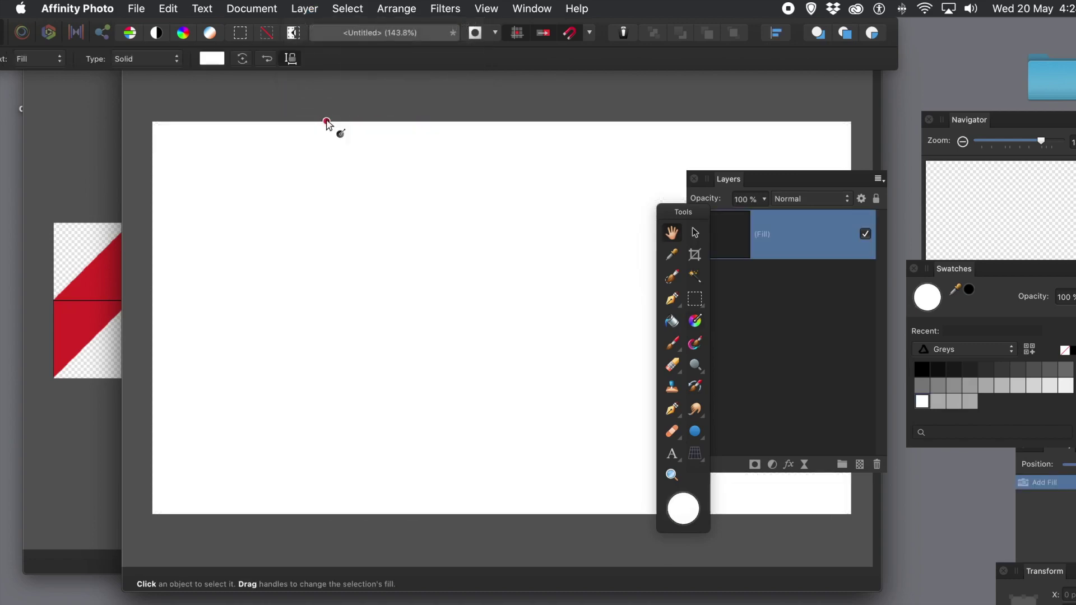
{"action": "left_click", "coordinate": [501, 261]}
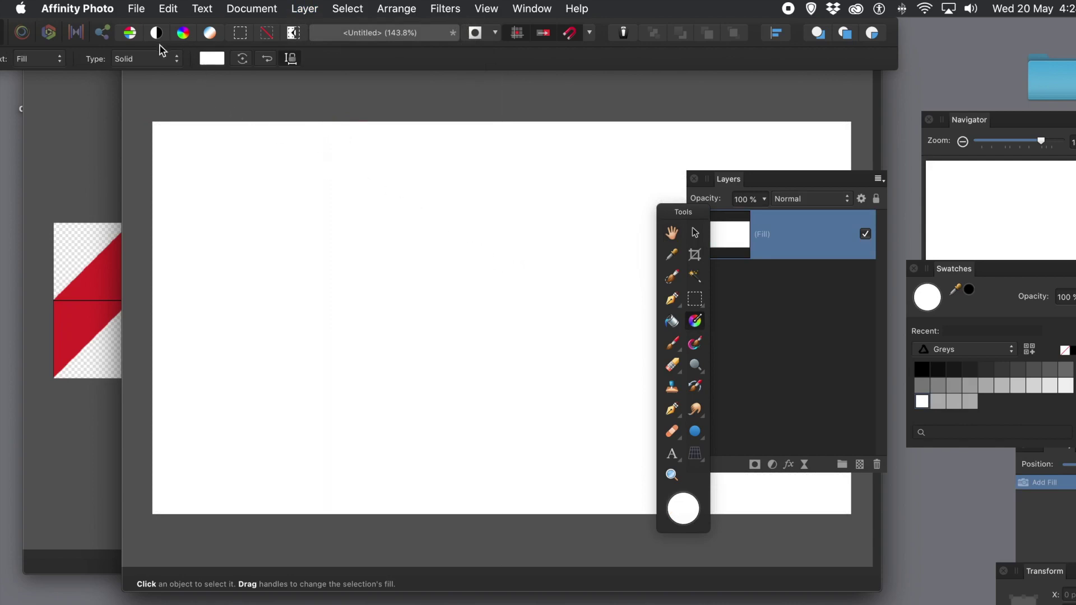
{"action": "left_click", "coordinate": [157, 60]}
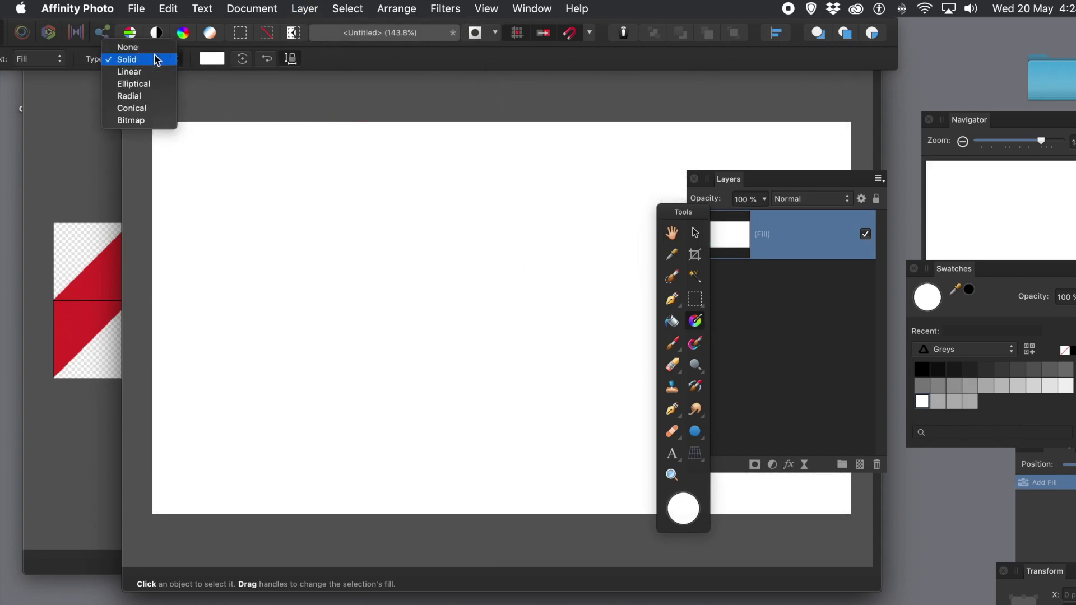
{"action": "left_click", "coordinate": [140, 121]}
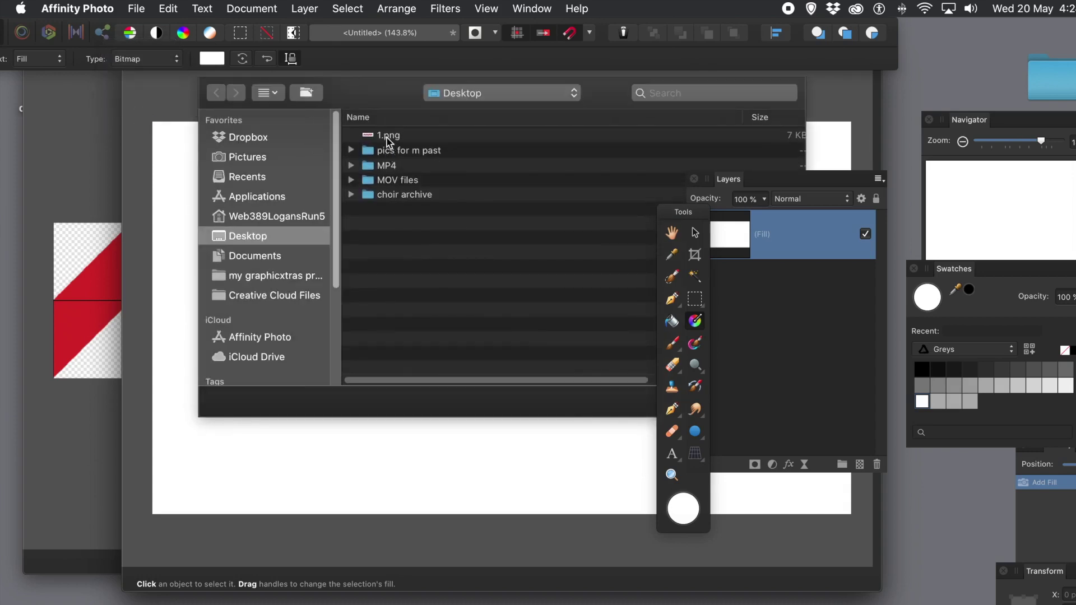
{"action": "left_click", "coordinate": [389, 137]}
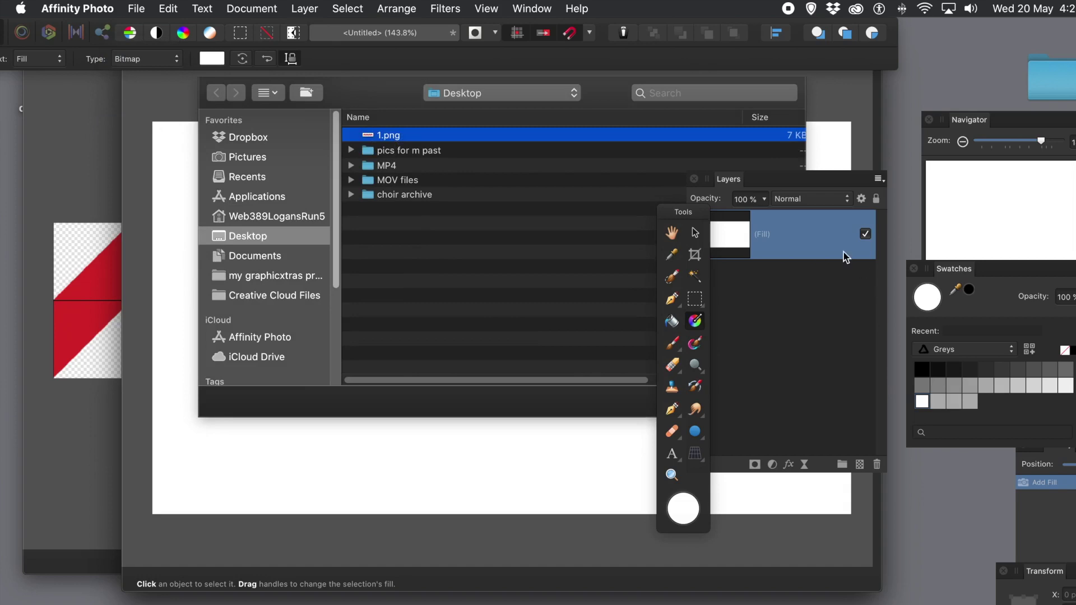
{"action": "left_click_drag", "start_coordinate": [733, 180], "coordinate": [440, 443]}
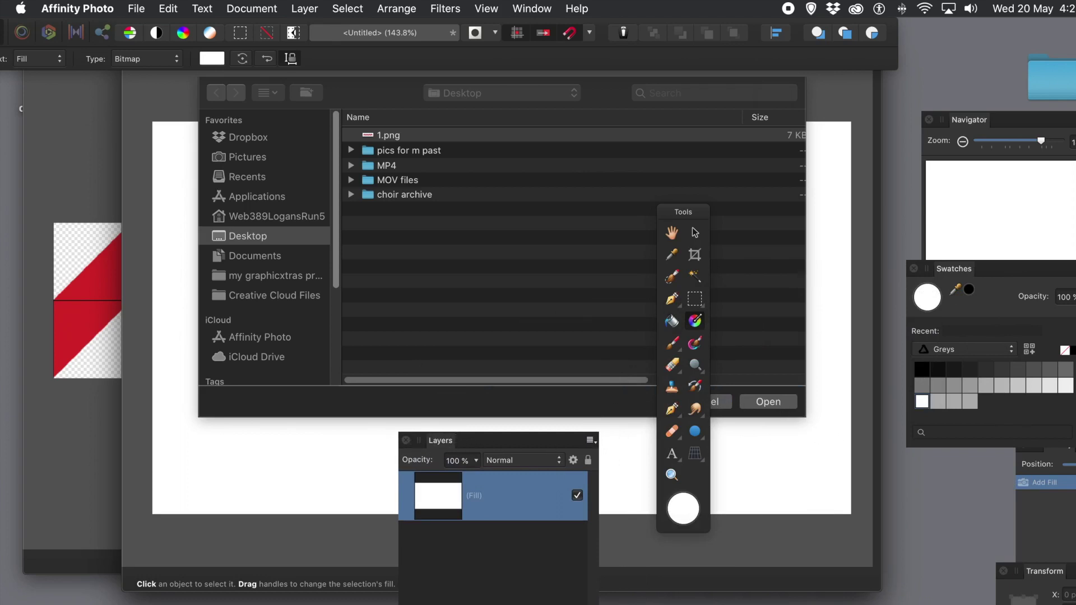
{"action": "left_click", "coordinate": [769, 407]}
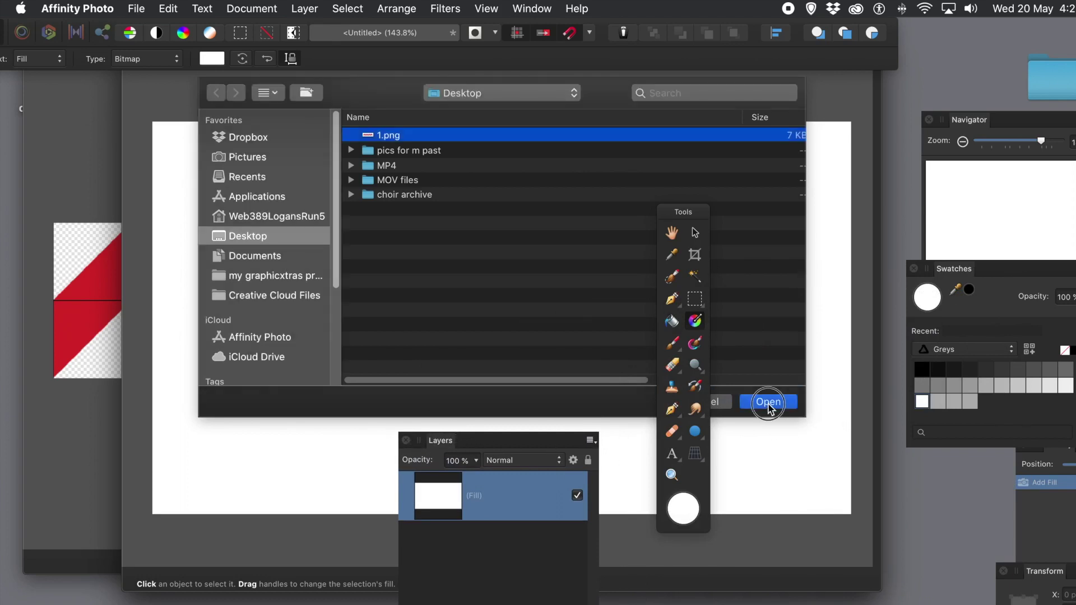
{"action": "left_click", "coordinate": [769, 405]}
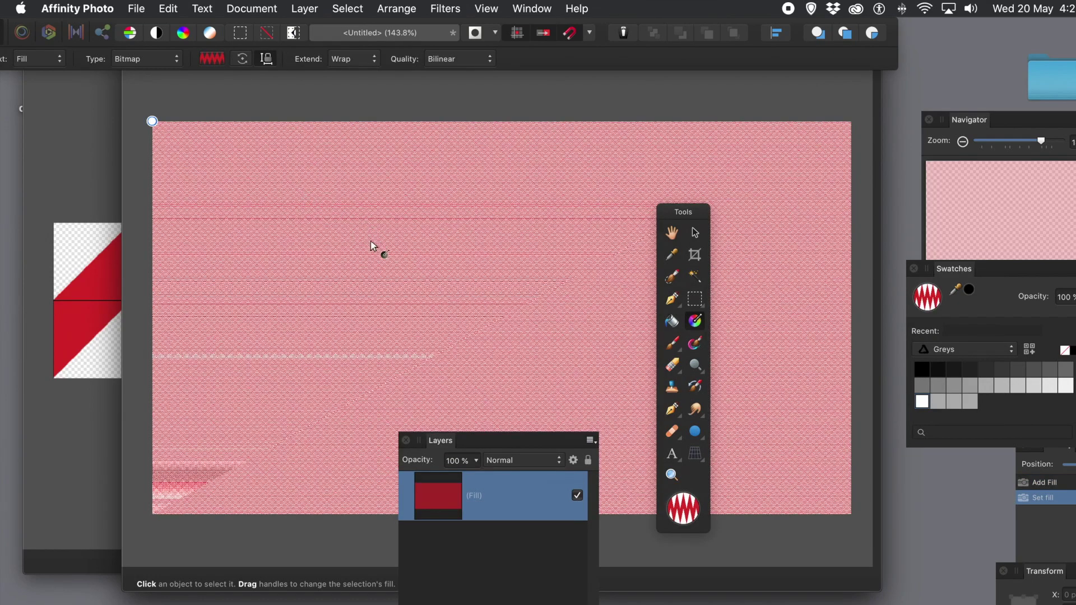
Rescale and rotate the zigzag bitmap fill into diagonal red bands.
{"action": "left_click_drag", "start_coordinate": [386, 254], "coordinate": [292, 180]}
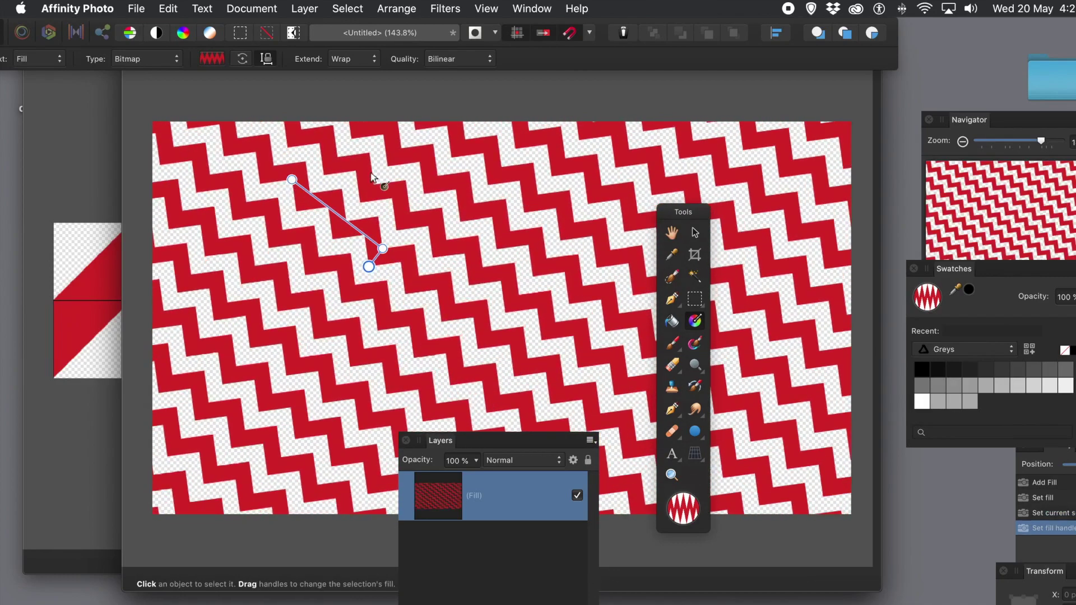
{"action": "left_click_drag", "start_coordinate": [367, 269], "coordinate": [394, 262]}
Try the mirrored, edge-stretched and single-copy Extend modes on the zigzag fill.
{"action": "left_click", "coordinate": [353, 59]}
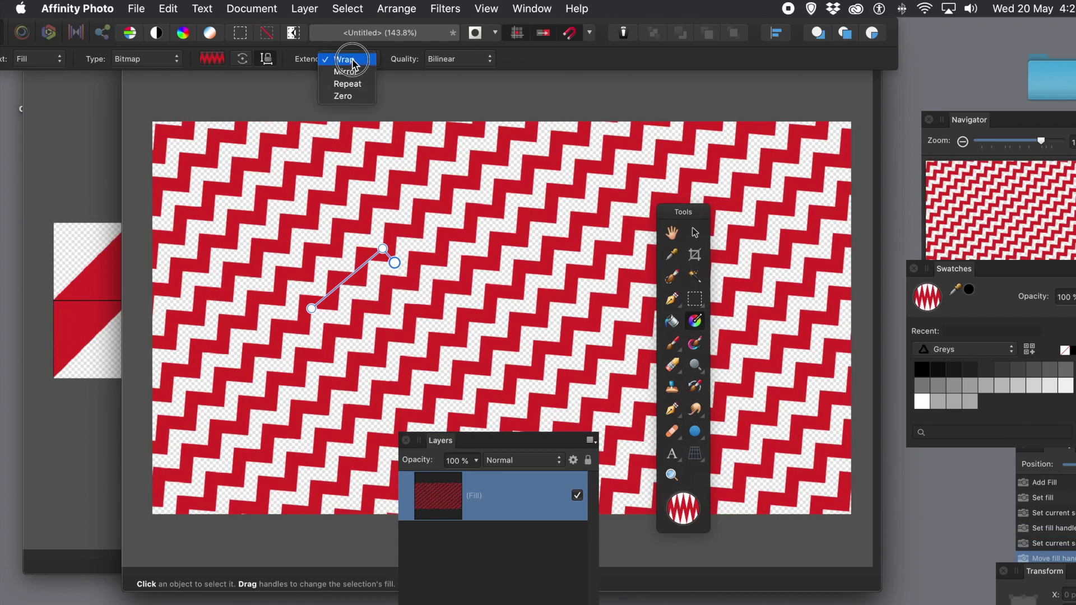
{"action": "left_click", "coordinate": [353, 71]}
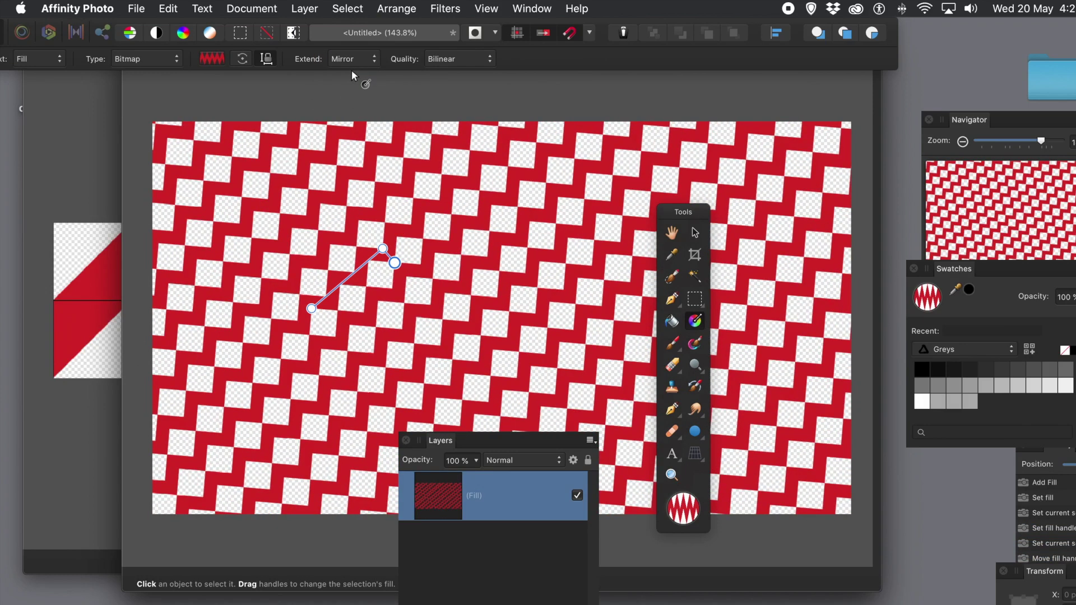
{"action": "left_click", "coordinate": [355, 59]}
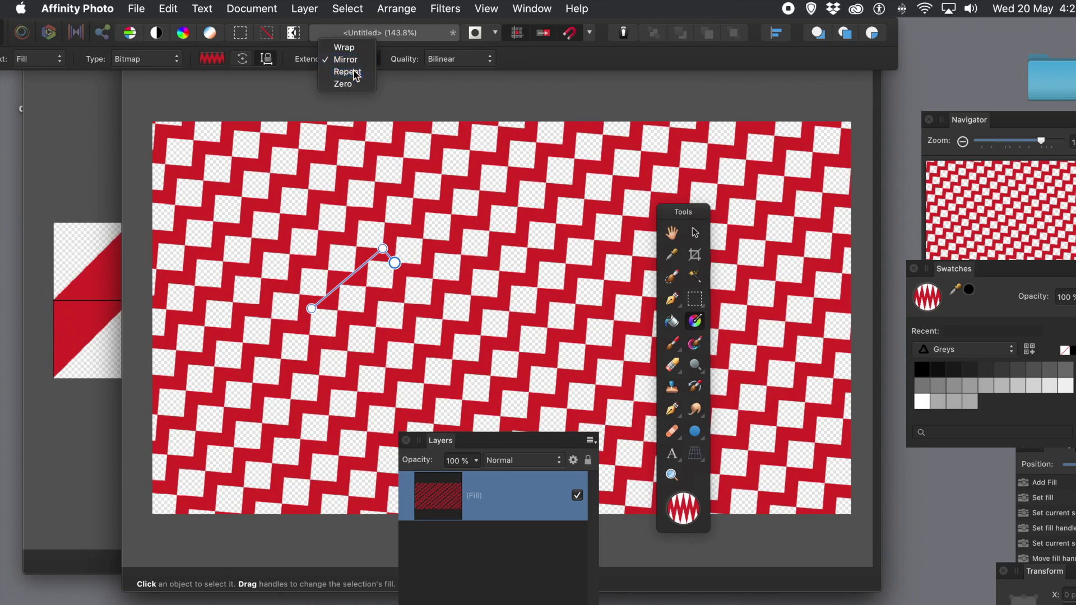
{"action": "left_click", "coordinate": [354, 72]}
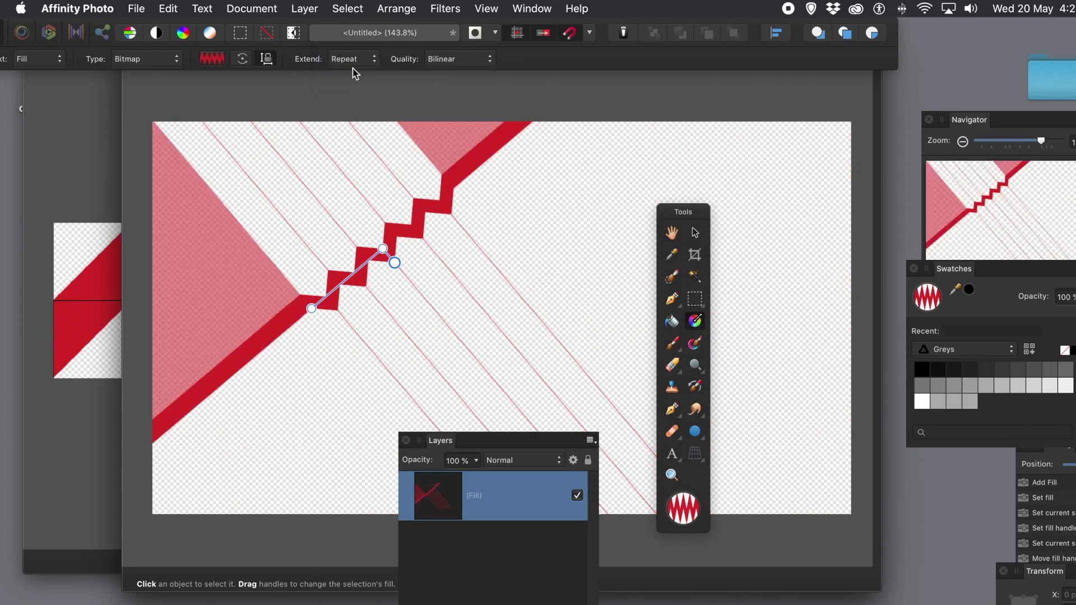
{"action": "left_click", "coordinate": [353, 61]}
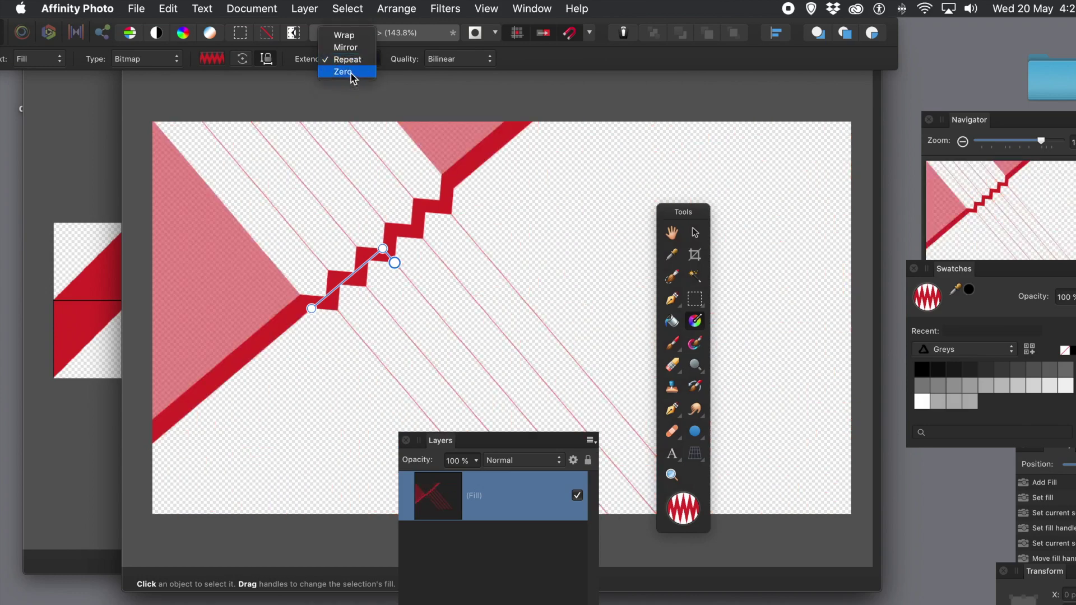
{"action": "left_click", "coordinate": [351, 74]}
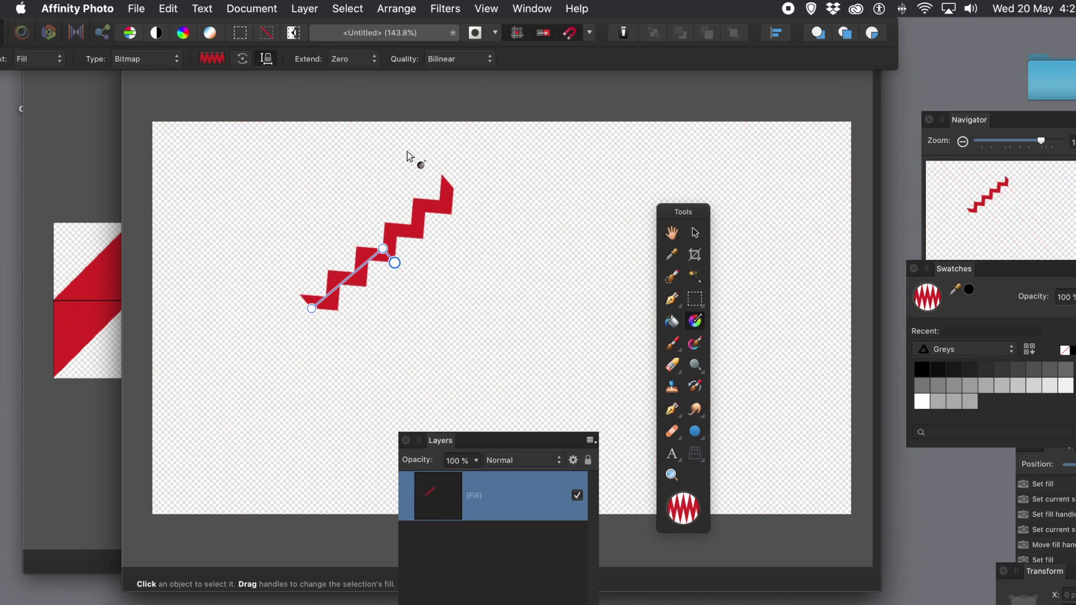
Set the fill's Extend to Wrap so the zigzag repeats across the canvas.
{"action": "left_click", "coordinate": [352, 59]}
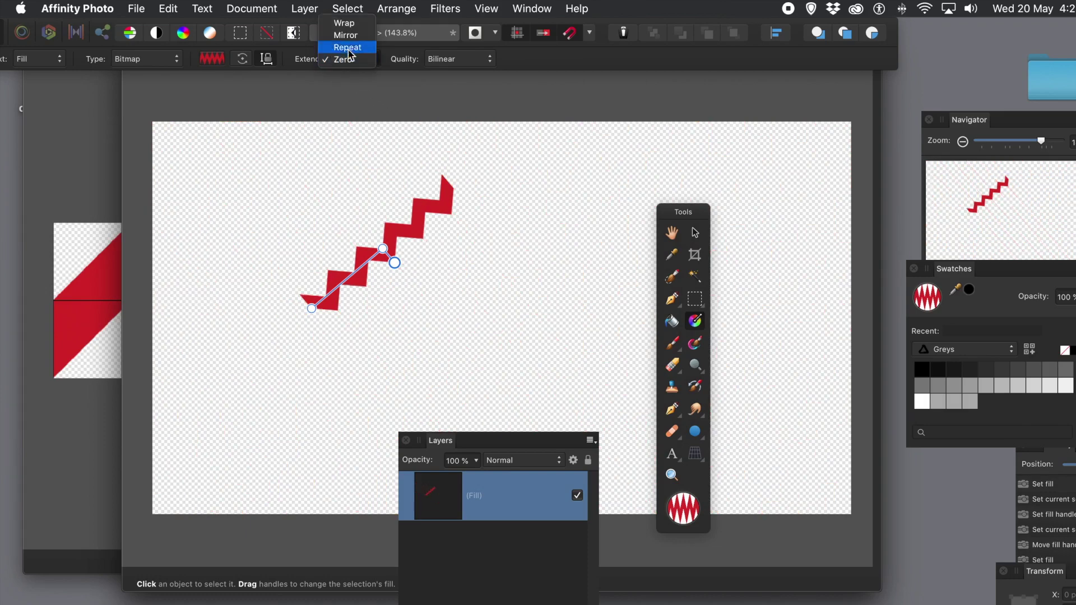
{"action": "left_click", "coordinate": [357, 26]}
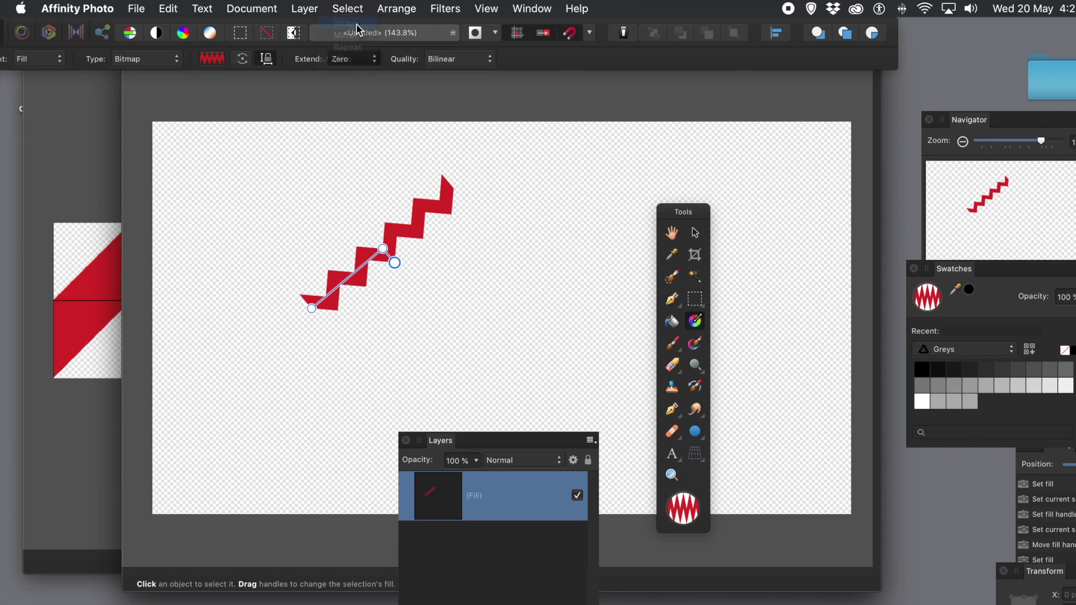
{"action": "left_click", "coordinate": [447, 66]}
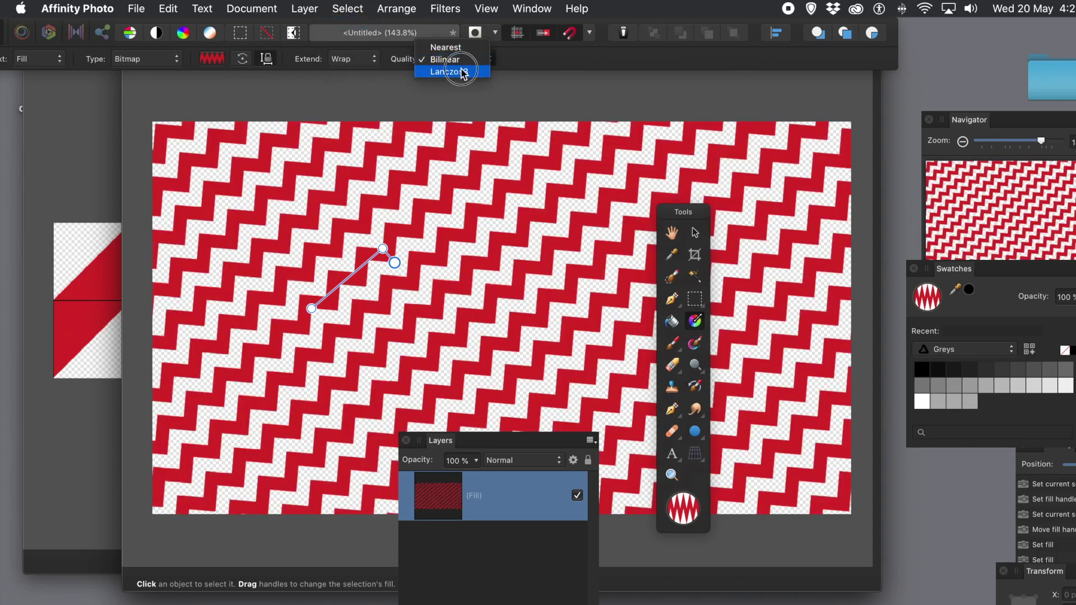
Set fill quality to Lanczos3 and scale the zigzag down into a fine, dense repeat.
{"action": "left_click", "coordinate": [462, 72]}
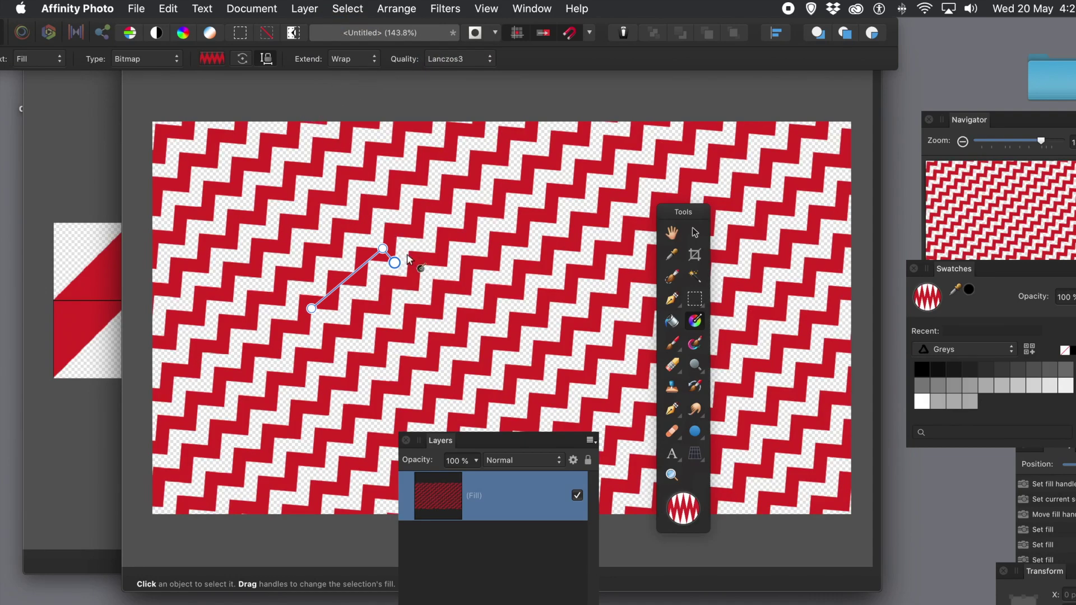
{"action": "mouse_move", "coordinate": [392, 261]}
{"action": "left_mouse_down"}
{"action": "mouse_move", "coordinate": [392, 252]}
{"action": "mouse_move", "coordinate": [415, 264]}
{"action": "mouse_move", "coordinate": [443, 242]}
{"action": "mouse_move", "coordinate": [409, 269]}
{"action": "mouse_move", "coordinate": [388, 253]}
{"action": "mouse_move", "coordinate": [411, 270]}
{"action": "left_mouse_up"}
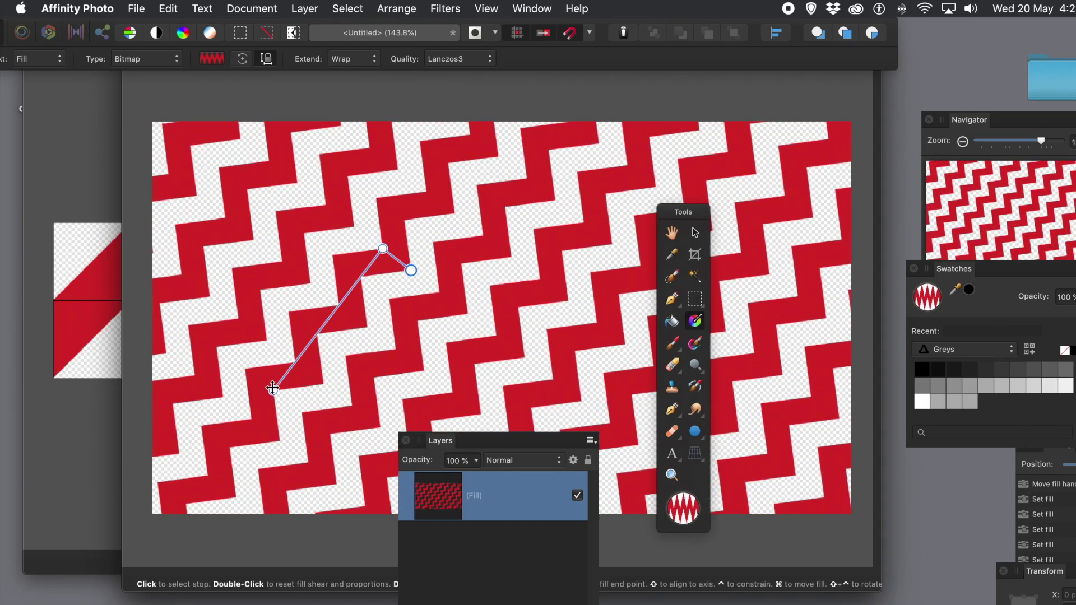
{"action": "left_click_drag", "start_coordinate": [272, 390], "coordinate": [358, 278]}
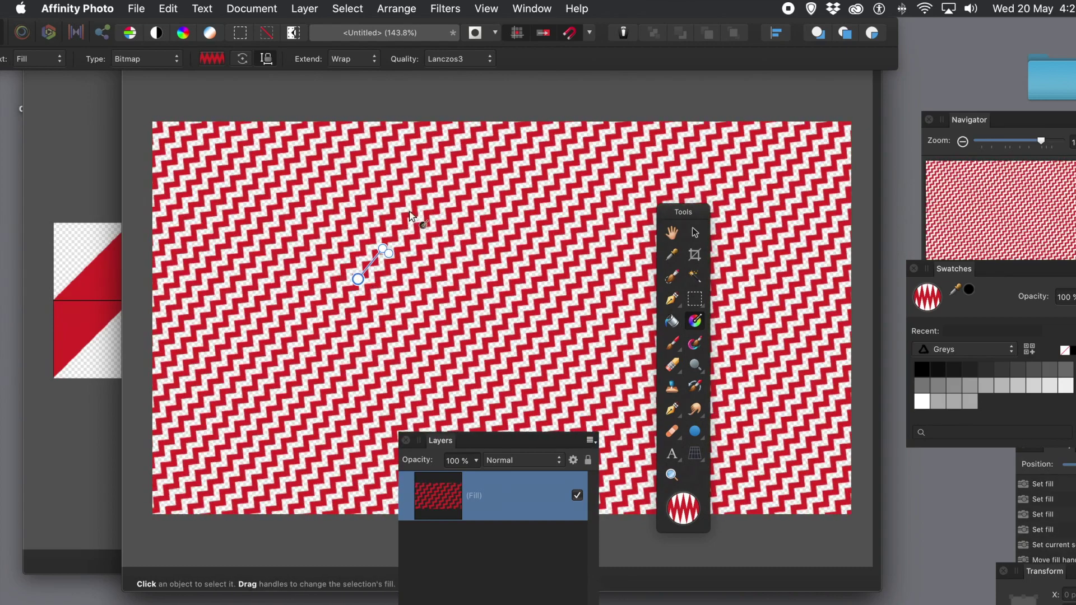
{"action": "left_click", "coordinate": [303, 9]}
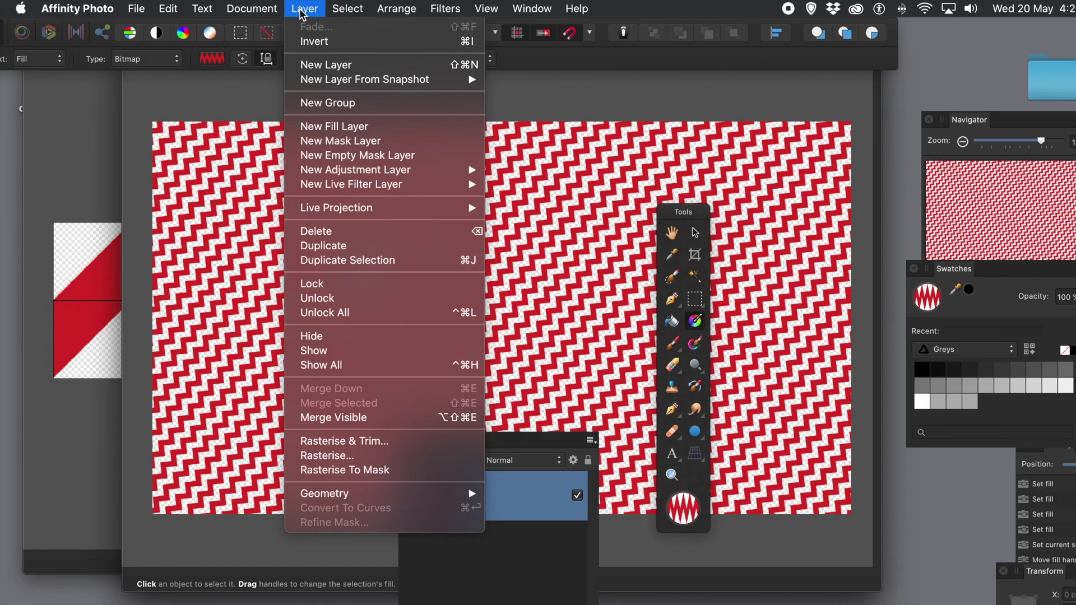
Duplicate the fill layer, then rotate and greatly enlarge the copy's pattern into big chevrons.
{"action": "left_click", "coordinate": [328, 252]}
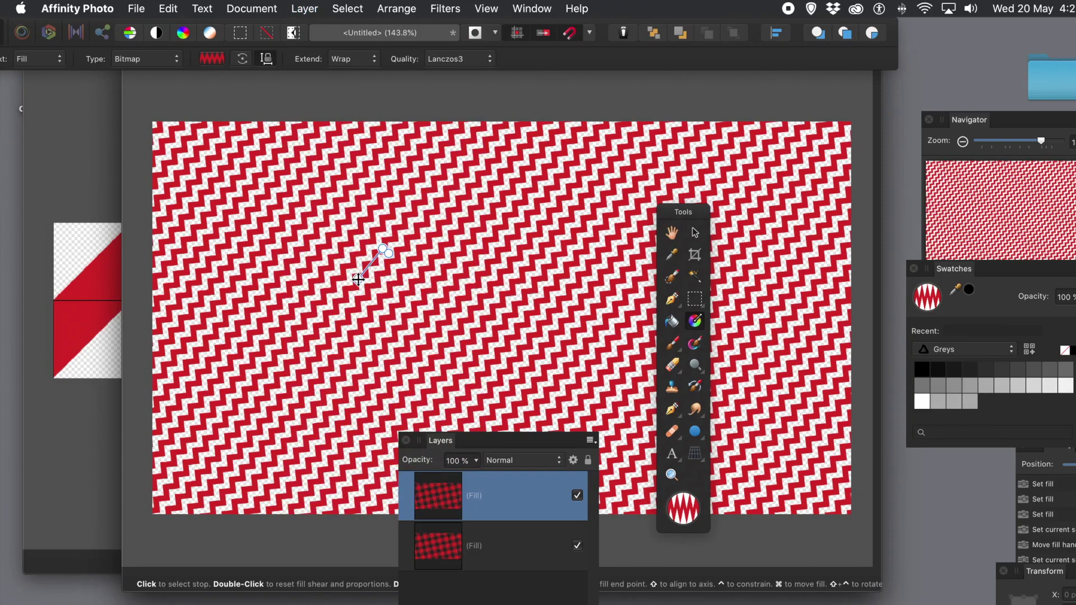
{"action": "left_click_drag", "start_coordinate": [358, 279], "coordinate": [348, 244]}
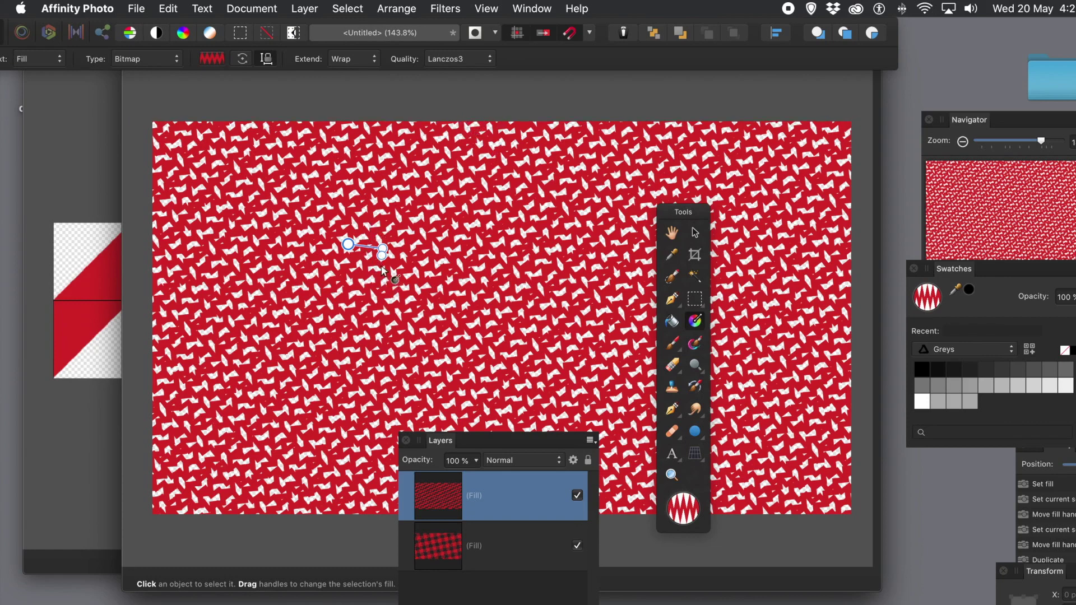
{"action": "left_click_drag", "start_coordinate": [383, 254], "coordinate": [370, 292]}
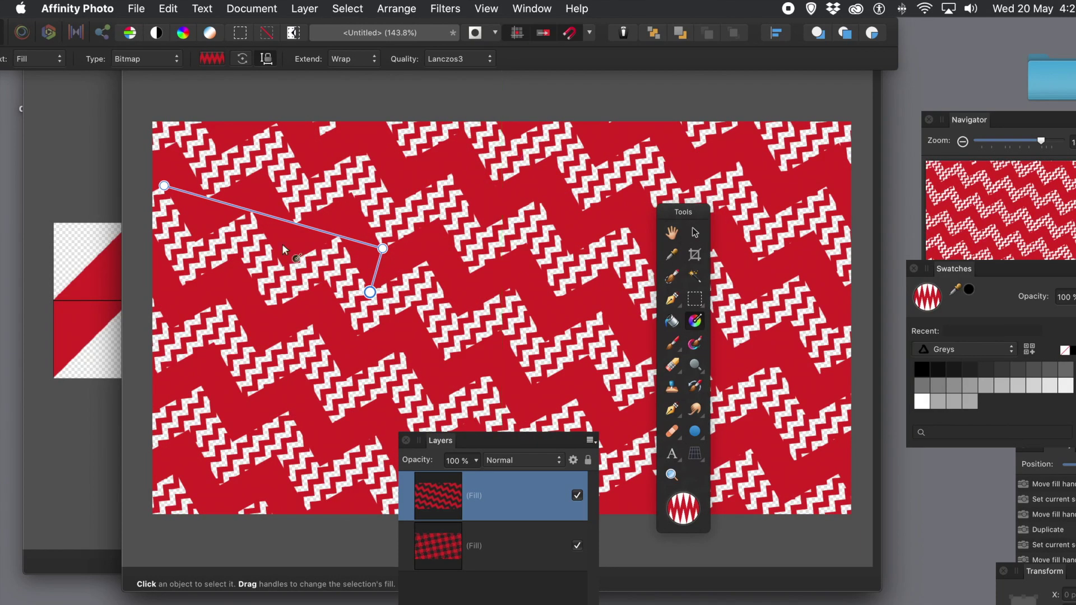
In the zigzag tile document, recolour the zigzag fill from red to blue (RGB 43, 156, 217).
{"action": "left_click", "coordinate": [83, 122]}
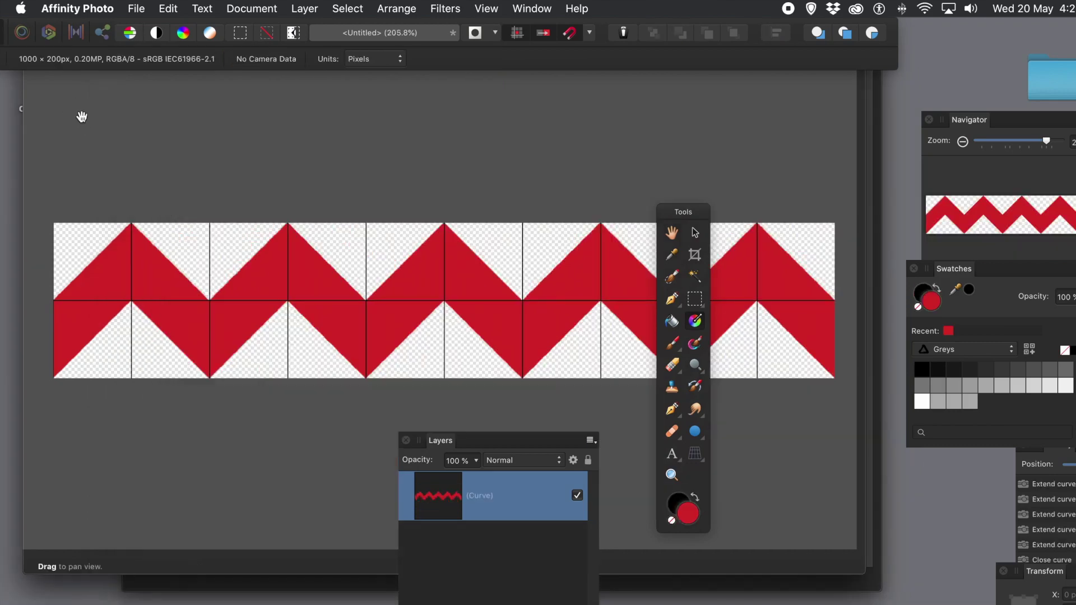
{"action": "left_click", "coordinate": [694, 239]}
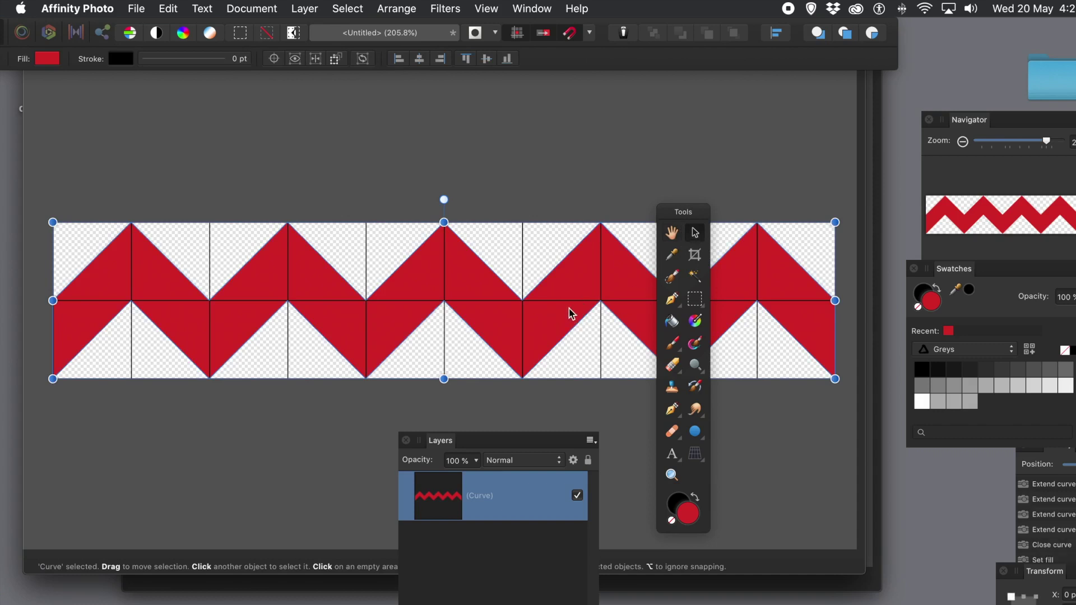
{"action": "double_click", "coordinate": [695, 516]}
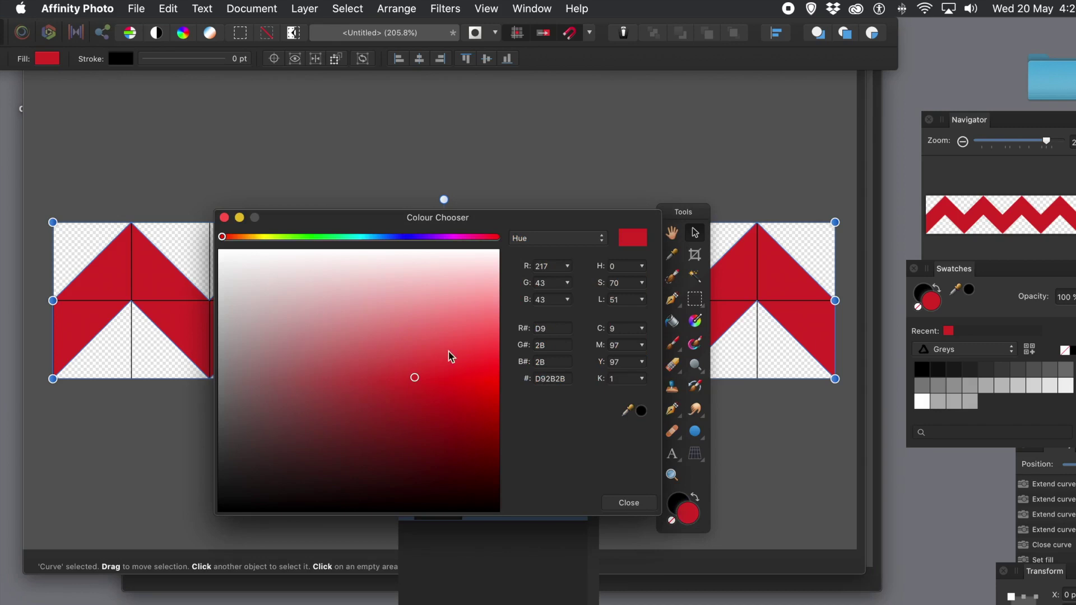
{"action": "left_click", "coordinate": [376, 237]}
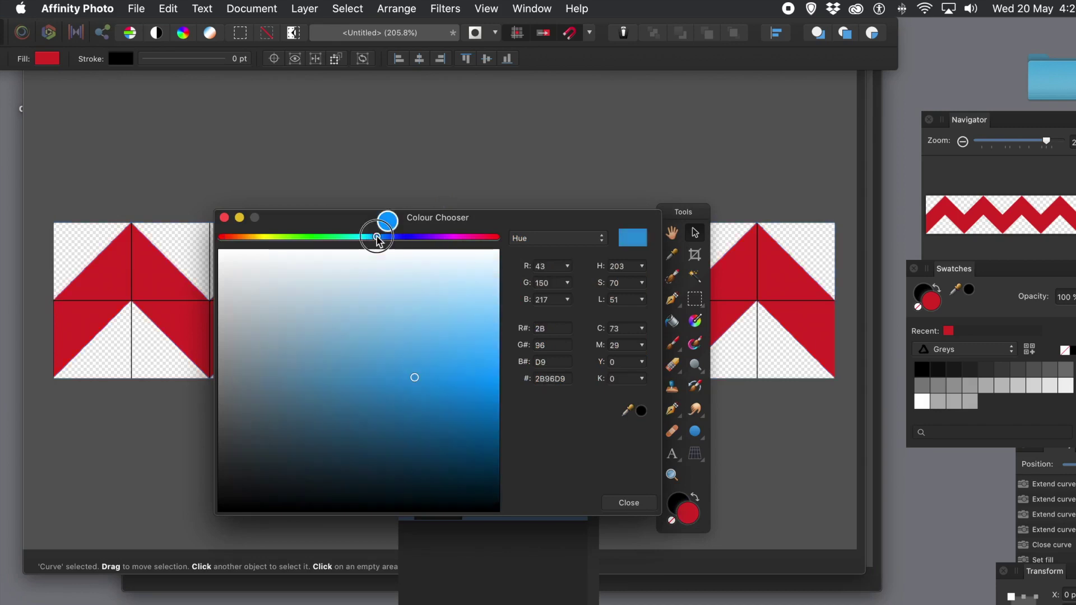
{"action": "left_click", "coordinate": [632, 506]}
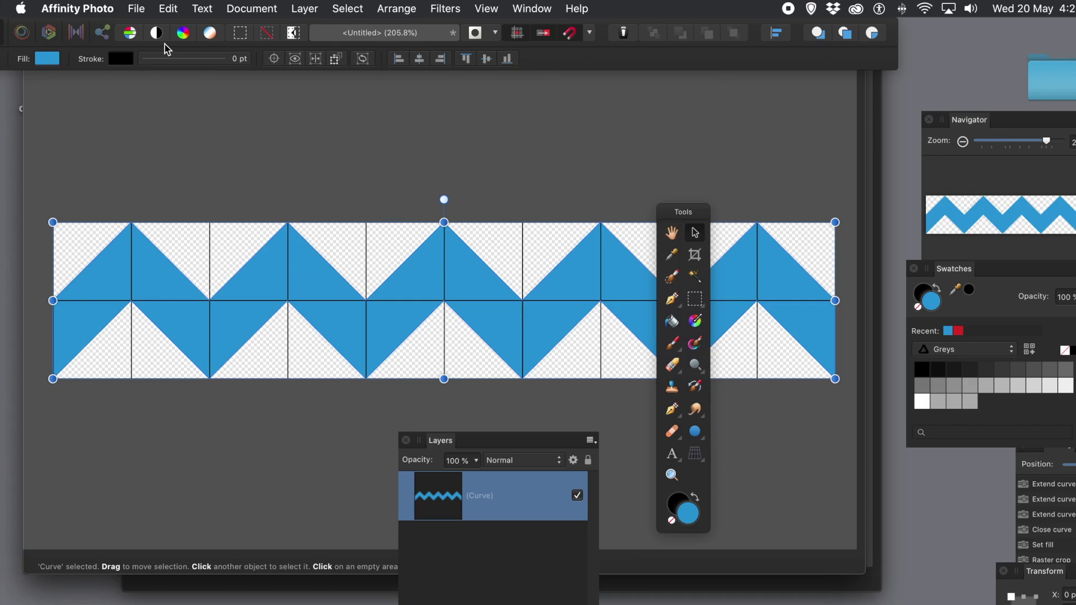
Export the blue zigzag tile as a PNG named 2.png on the Desktop.
{"action": "left_click", "coordinate": [138, 9]}
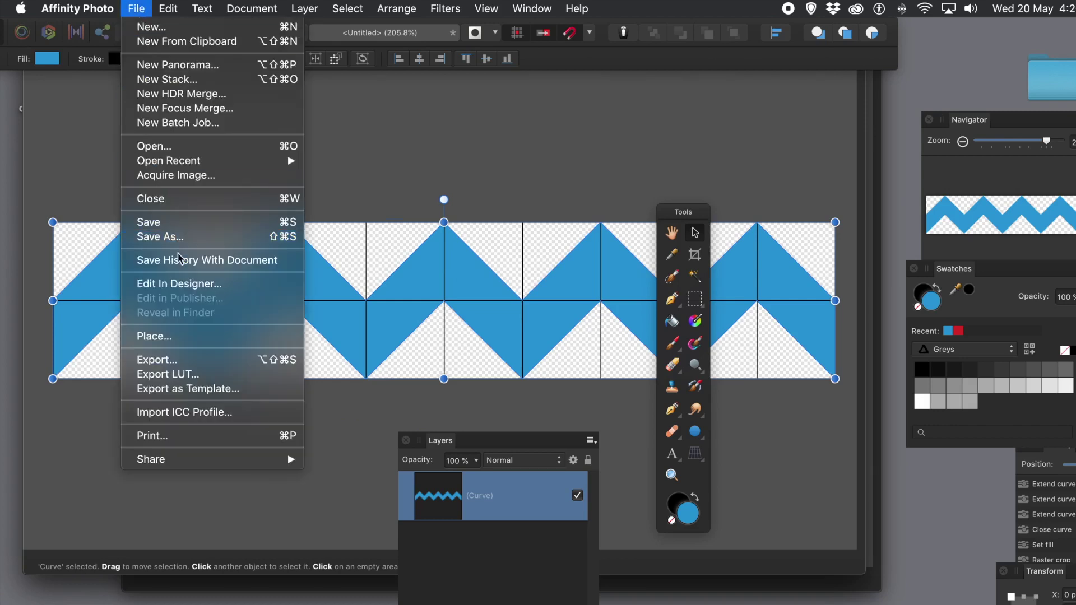
{"action": "left_click", "coordinate": [191, 365]}
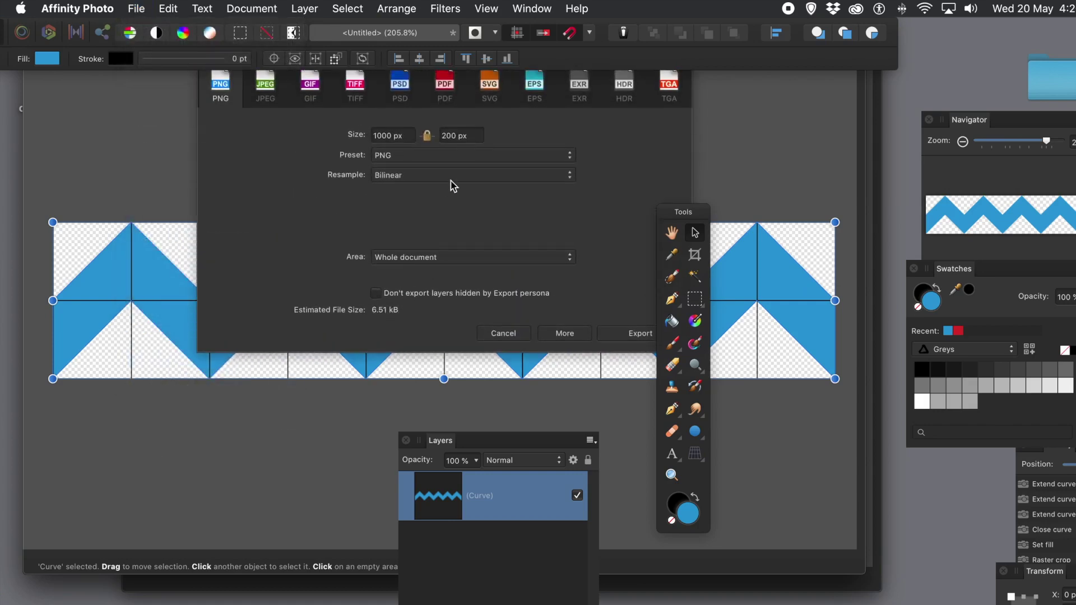
{"action": "left_click", "coordinate": [631, 337]}
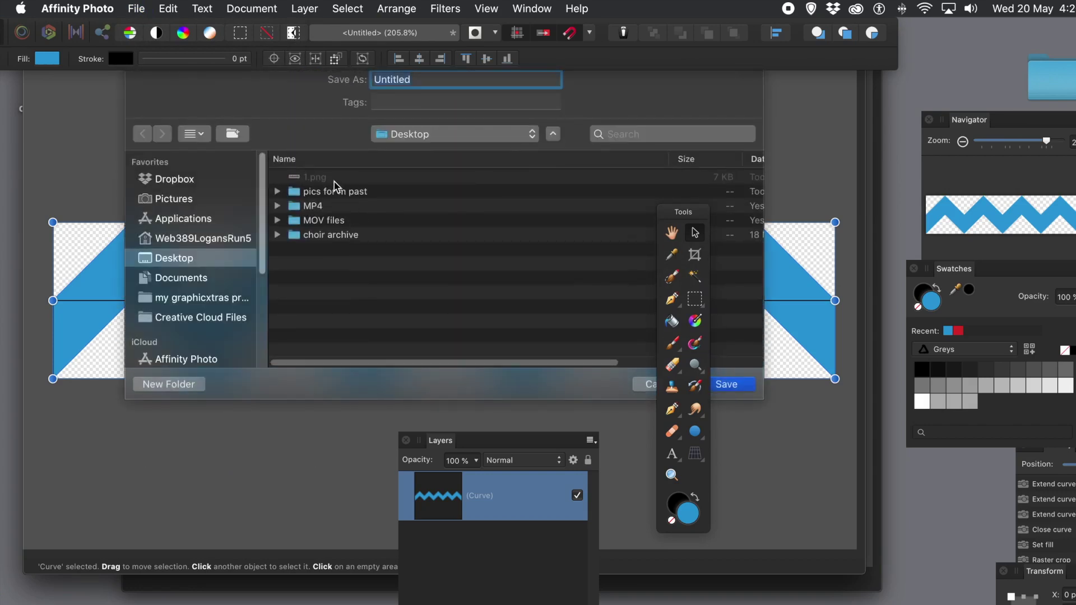
{"action": "type", "text": "2.png"}
{"action": "key", "text": "Return"}
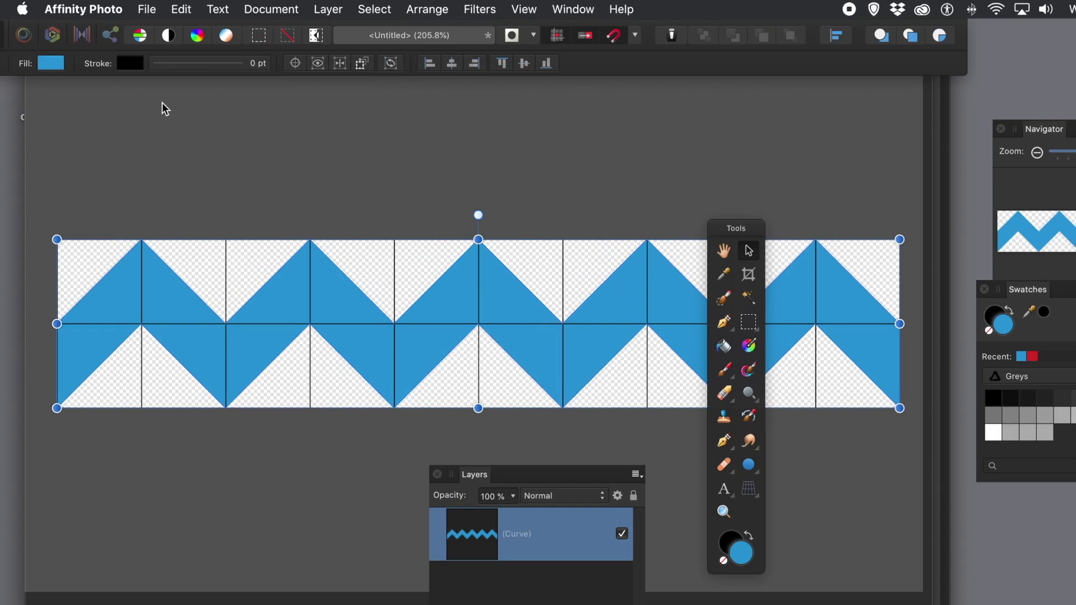
Return to the pattern document and load 2.png as the top layer's bitmap fill.
{"action": "left_click", "coordinate": [561, 10]}
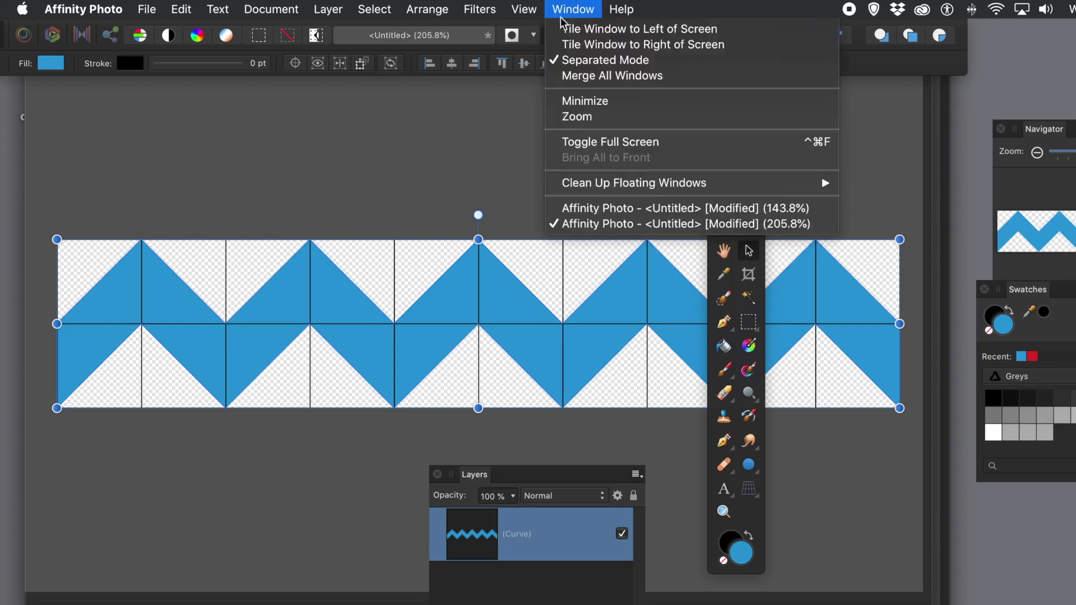
{"action": "left_click", "coordinate": [608, 210]}
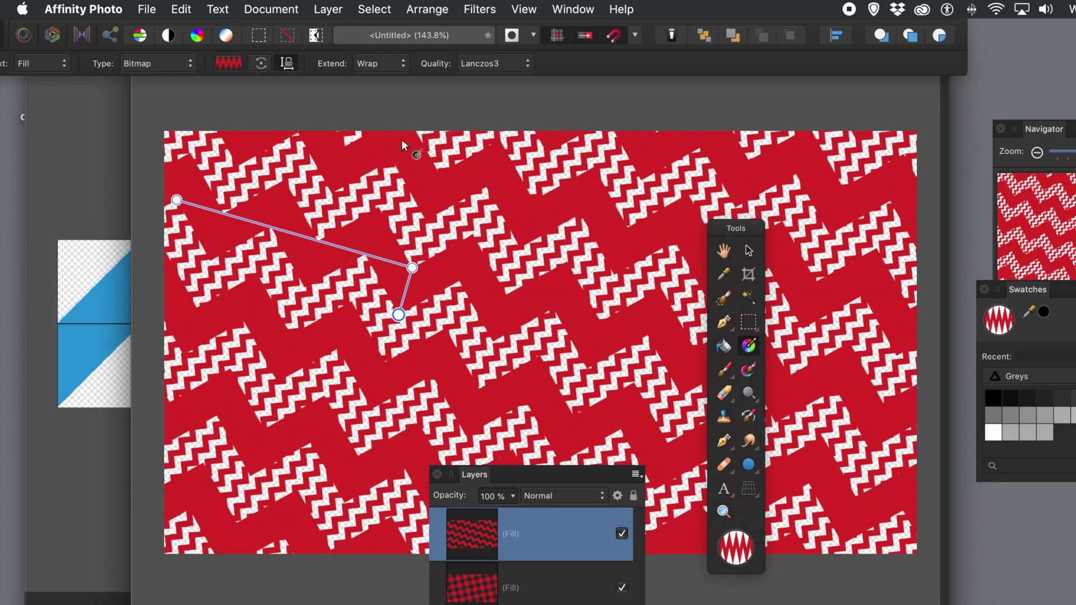
{"action": "left_click", "coordinate": [159, 65]}
{"action": "left_click", "coordinate": [158, 65]}
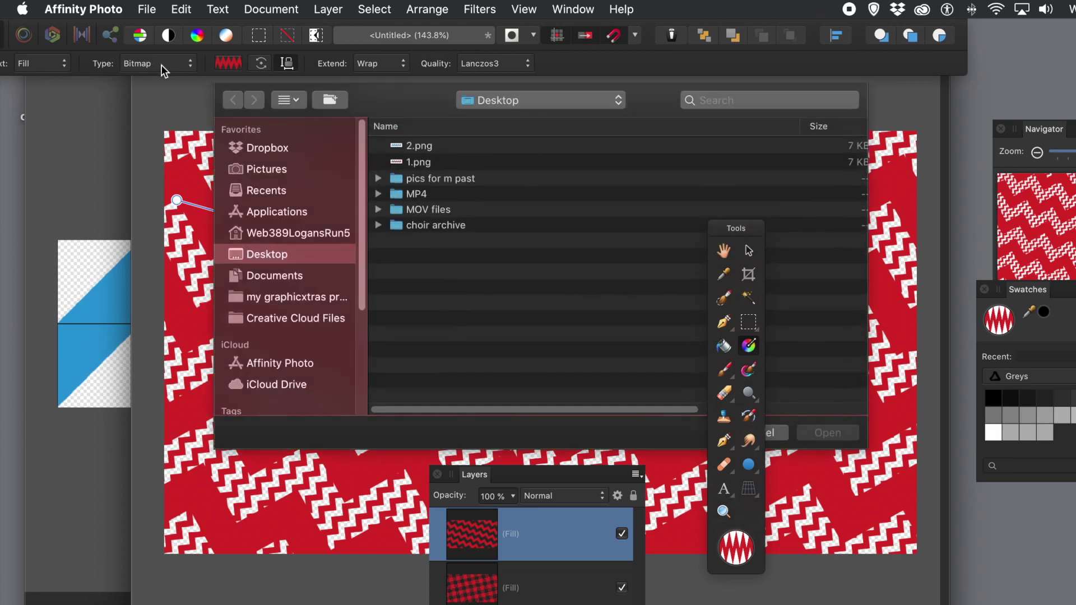
{"action": "left_click", "coordinate": [421, 147]}
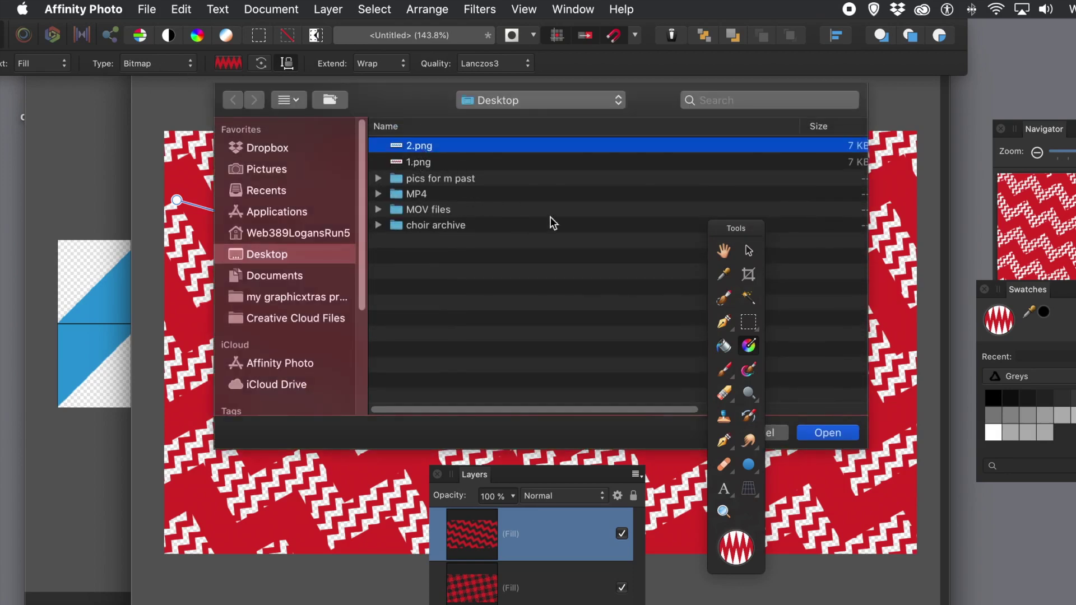
{"action": "left_click", "coordinate": [829, 433]}
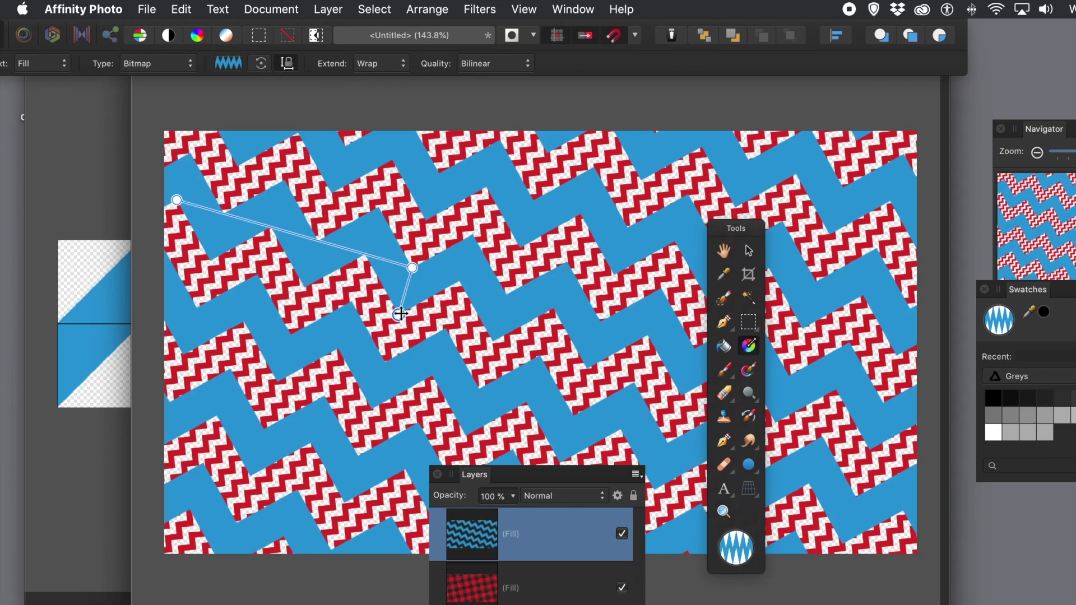
Drag the blue fill's end handle up and right to steepen its zigzag bands over the red stripes.
{"action": "left_click_drag", "start_coordinate": [421, 321], "coordinate": [443, 301]}
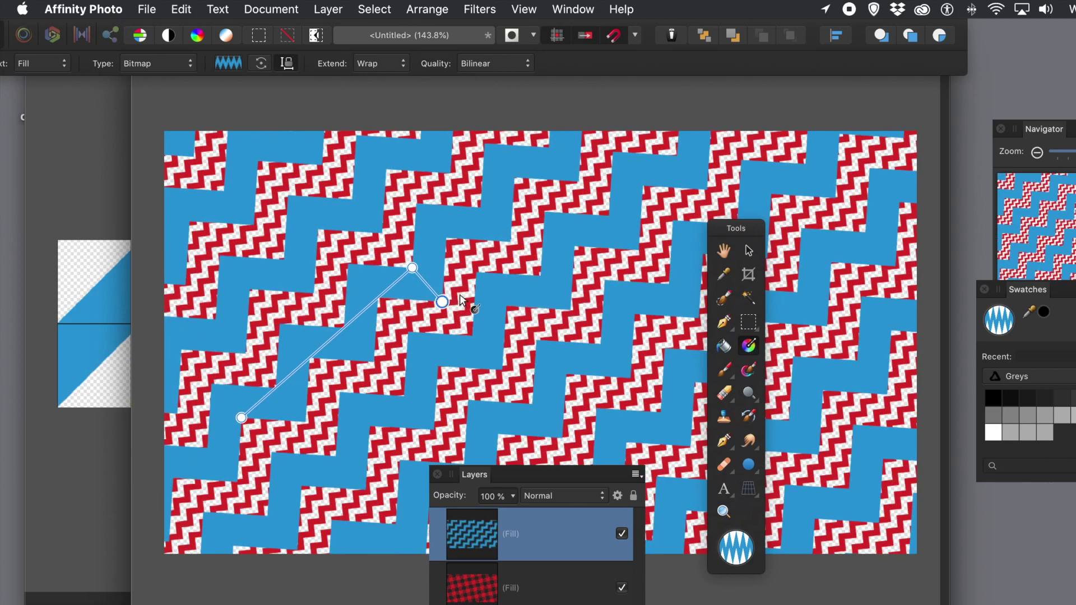